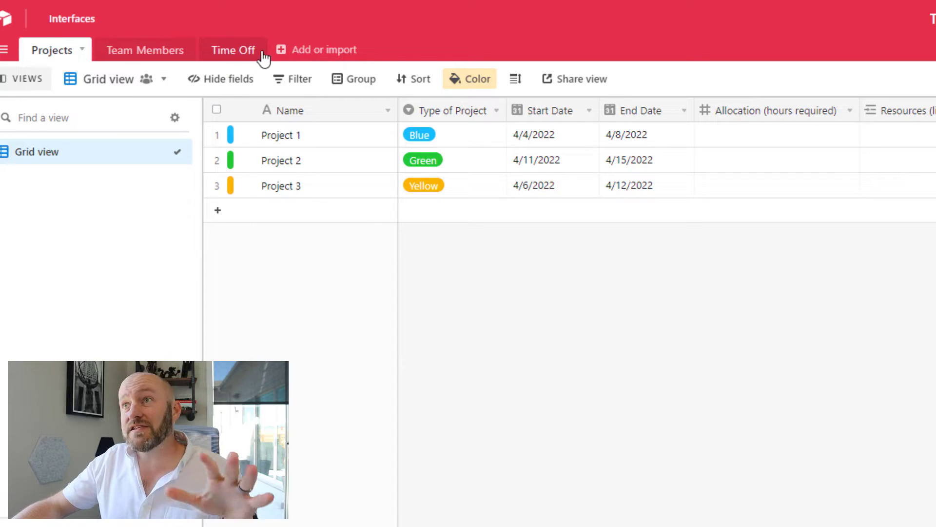
Add an approved Time Off record for the second team member on 4/19/2022, then go to Team Members
left_click(230, 58)
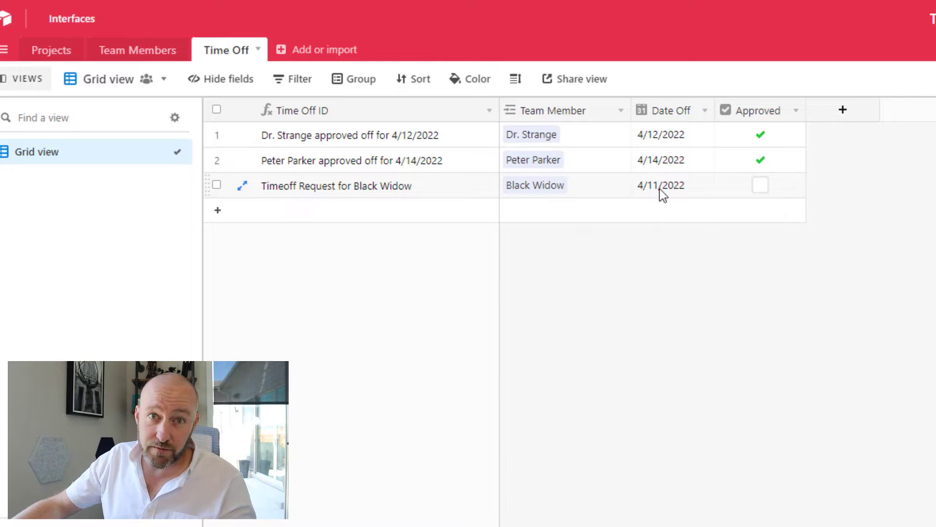
left_click(458, 220)
left_click(522, 210)
left_click(510, 209)
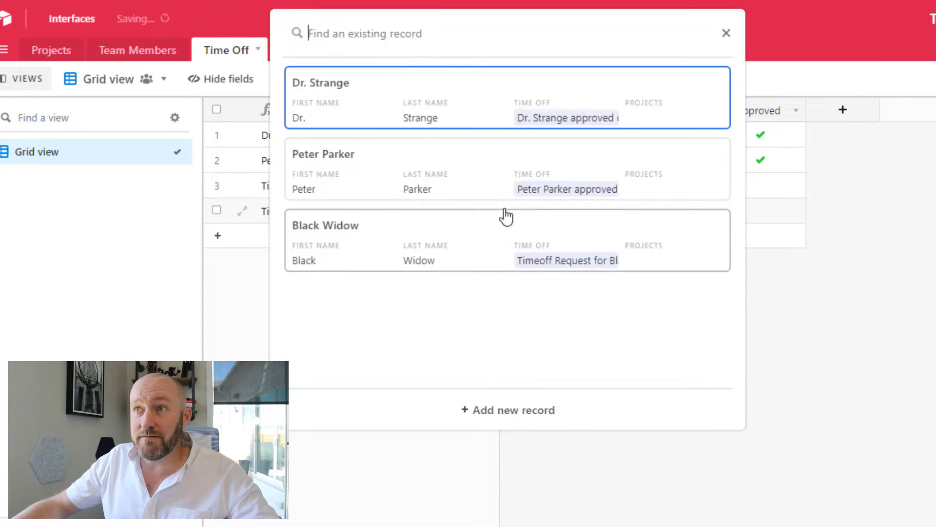
left_click(381, 162)
left_click(654, 212)
left_click(654, 213)
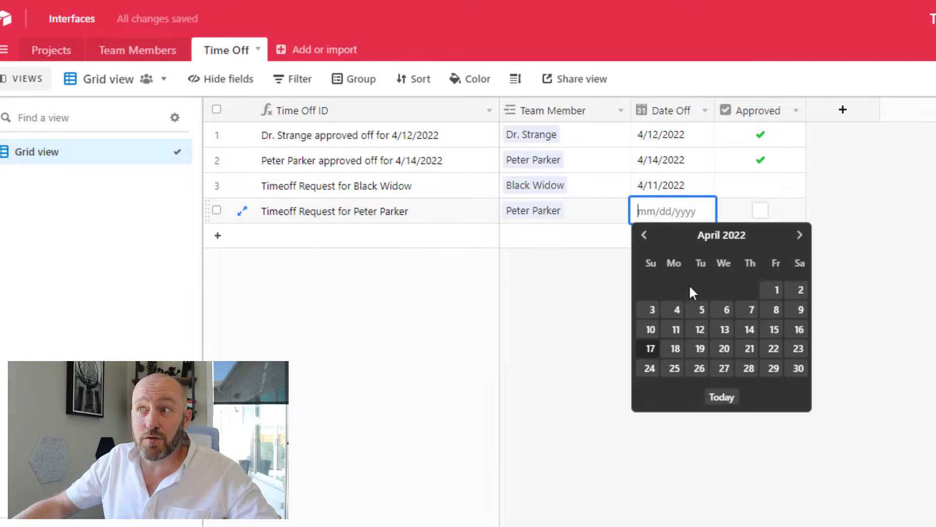
left_click(696, 348)
left_click(760, 213)
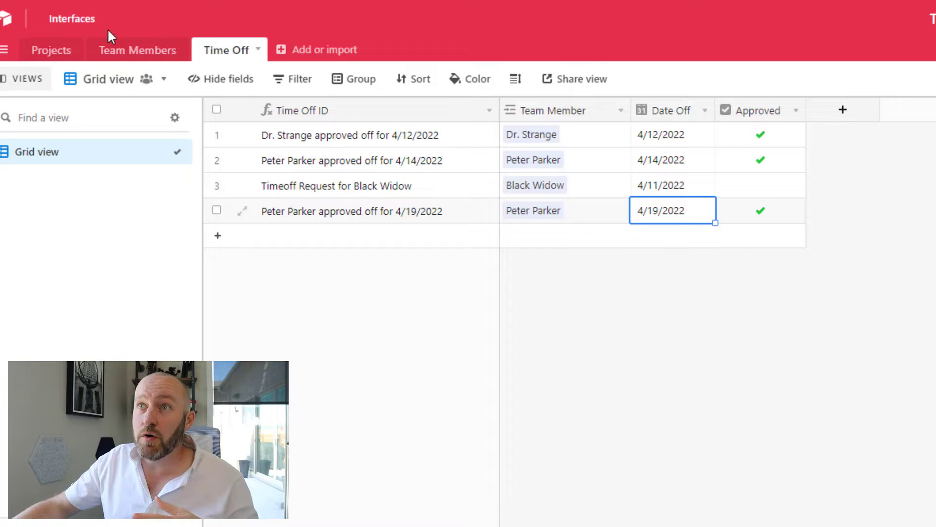
left_click(133, 50)
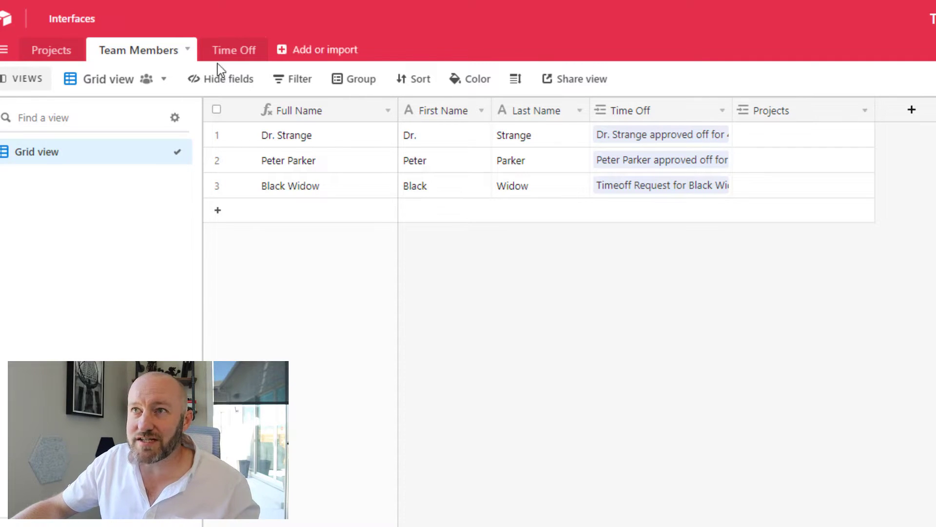
left_click(65, 54)
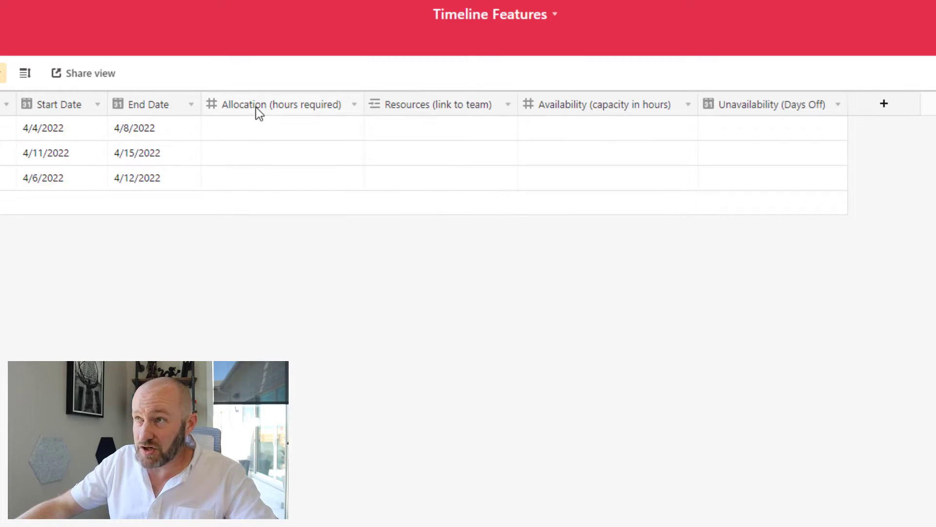
Enter Allocation (hours required) of 40, 20 and 25 for Projects 1, 2 and 3
left_click(274, 135)
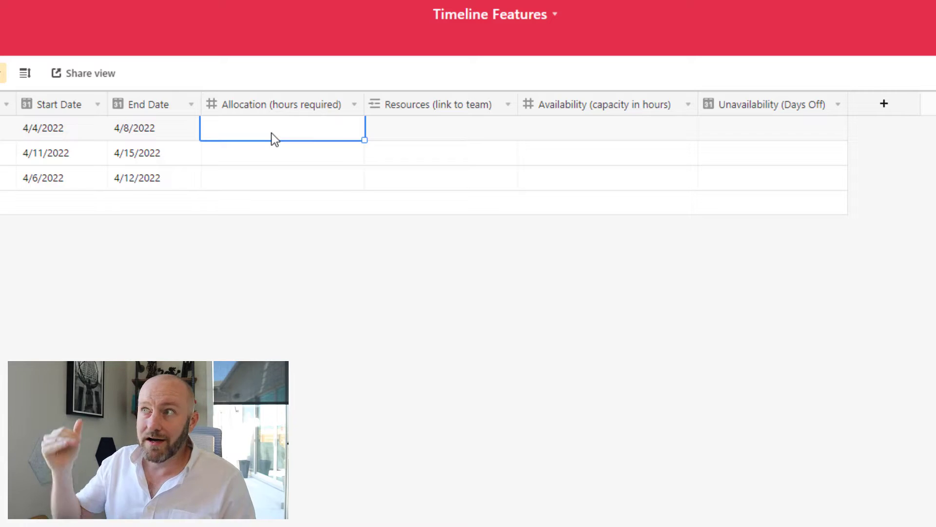
type("40")
key("Return")
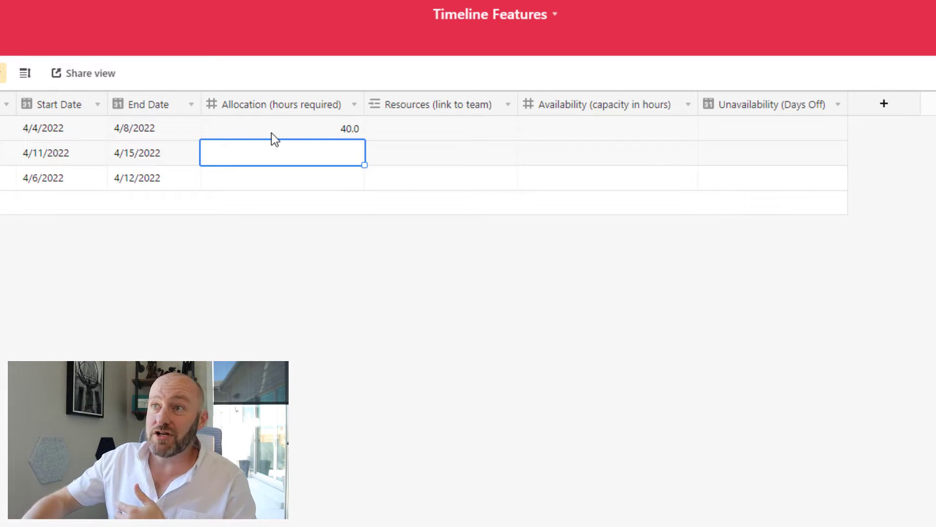
type("20")
key("Return")
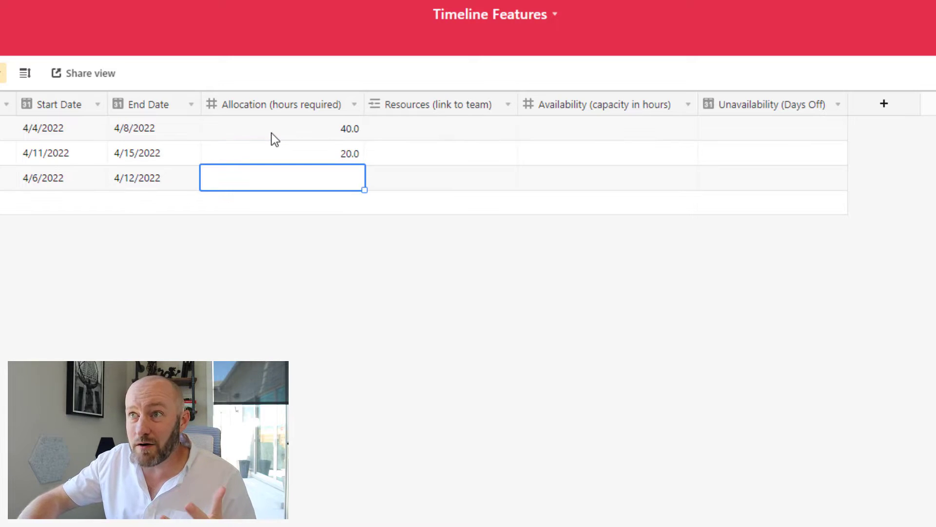
type("25")
key("Return")
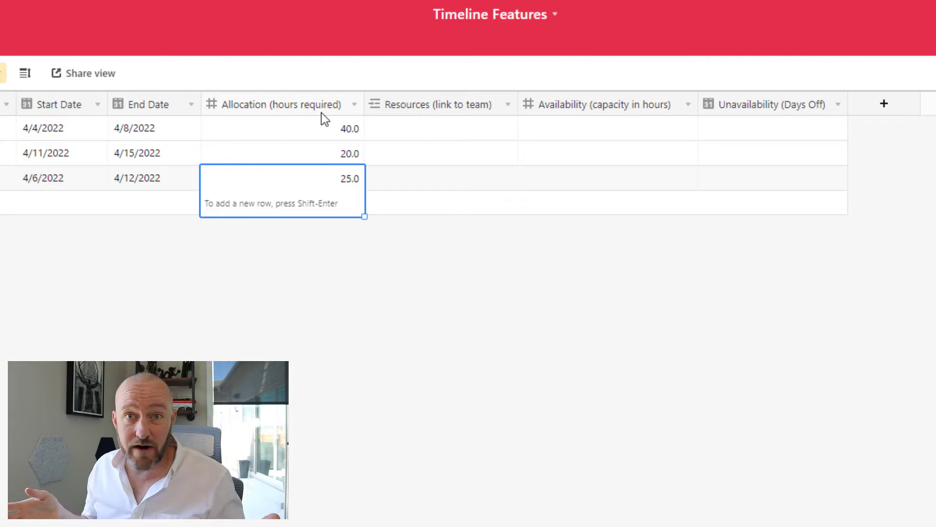
Confirm Resources links to Team Members and assign the first two members to Project 1
left_click(408, 131)
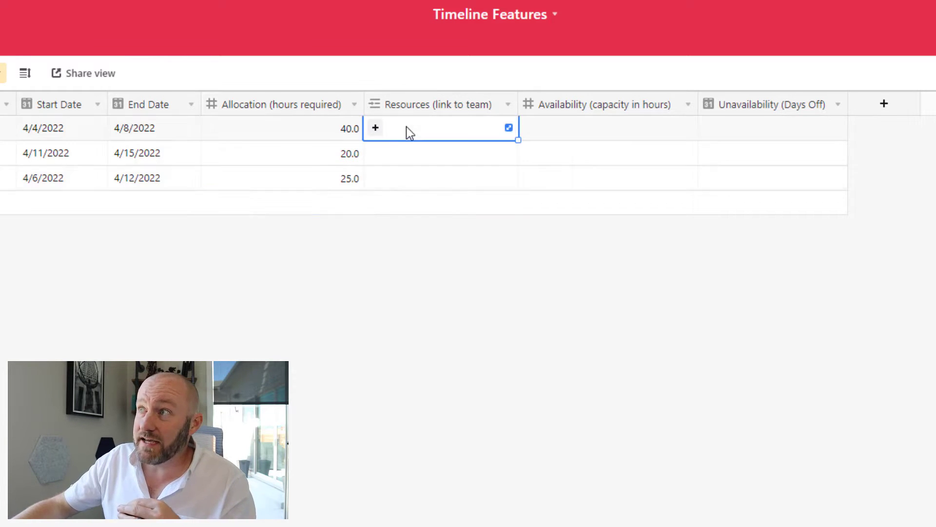
double_click(414, 109)
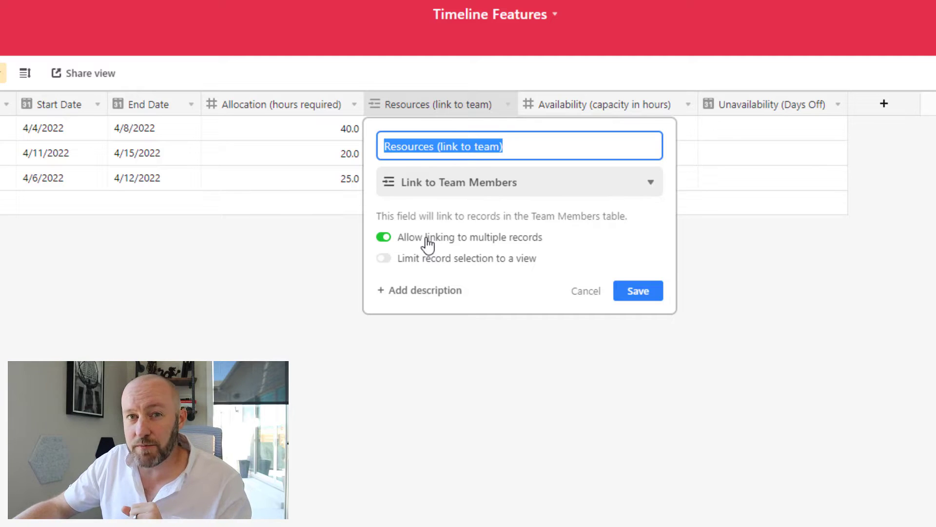
key("Escape")
left_click(399, 132)
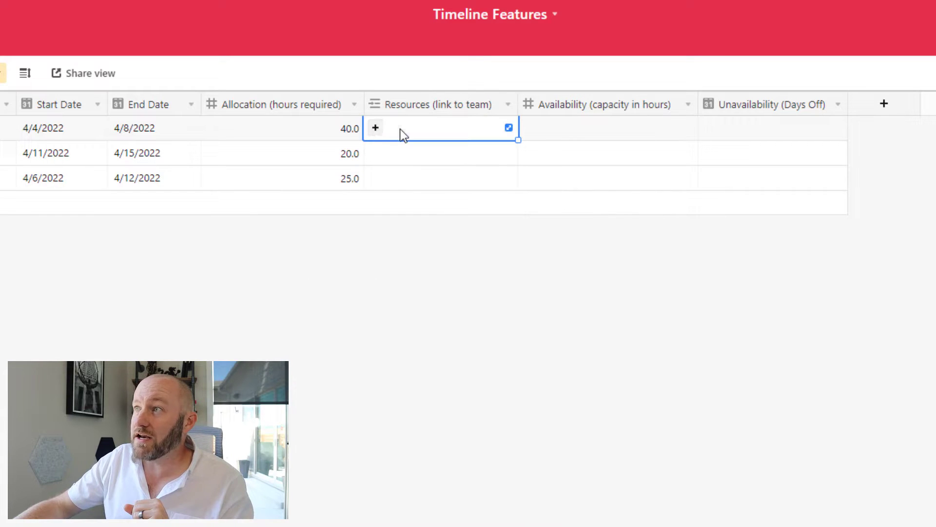
left_click(376, 128)
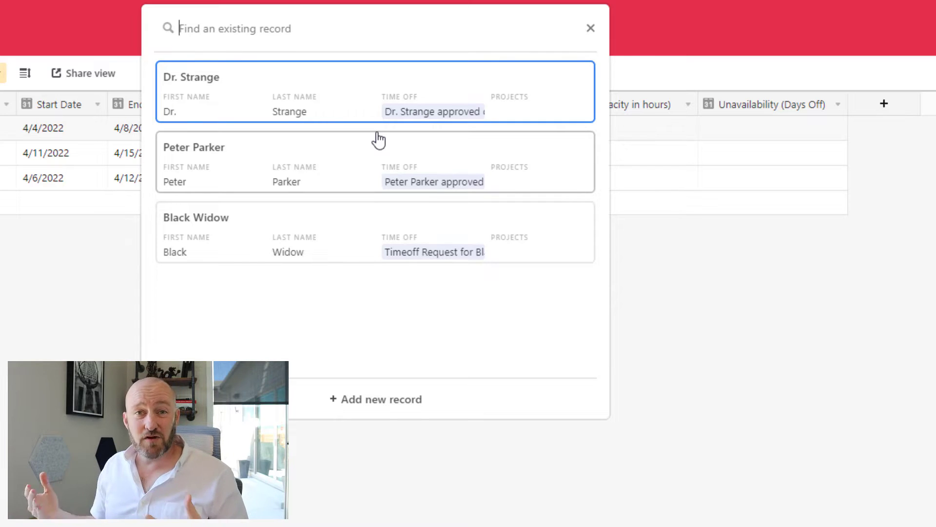
left_click(329, 103)
left_click(443, 128)
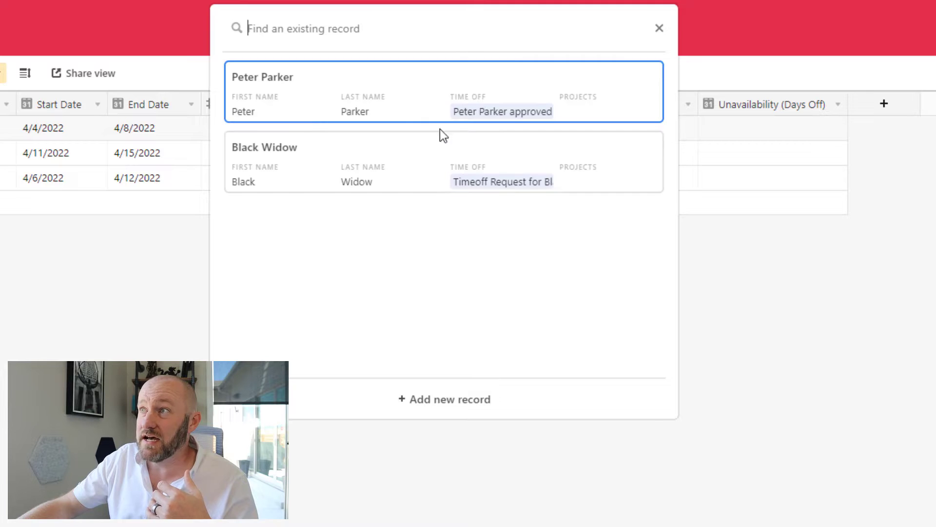
left_click(293, 102)
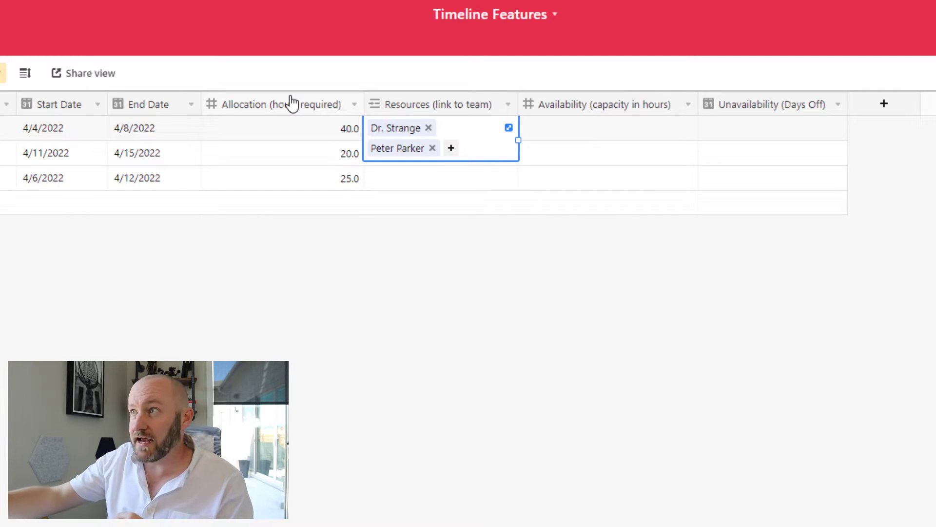
left_click(415, 345)
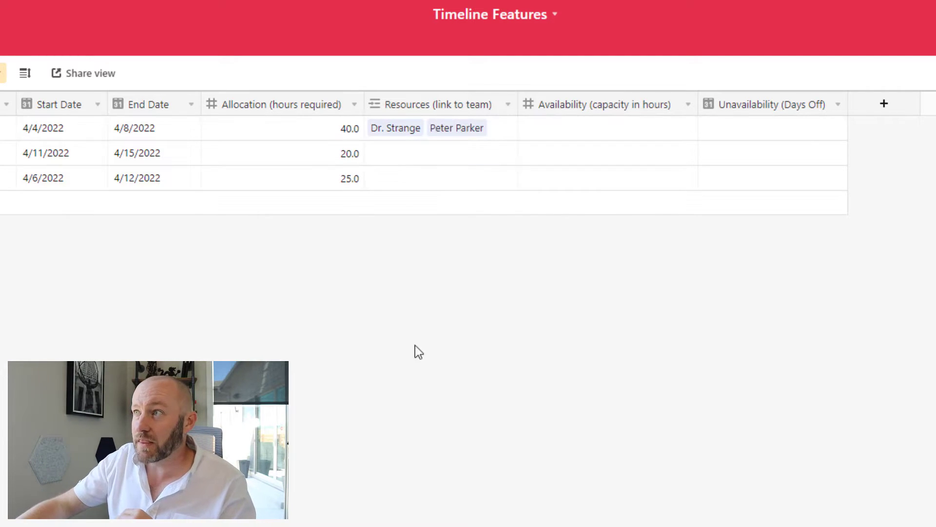
Assign the third team member as the resource for Projects 2 and 3
left_click(386, 158)
left_click(373, 152)
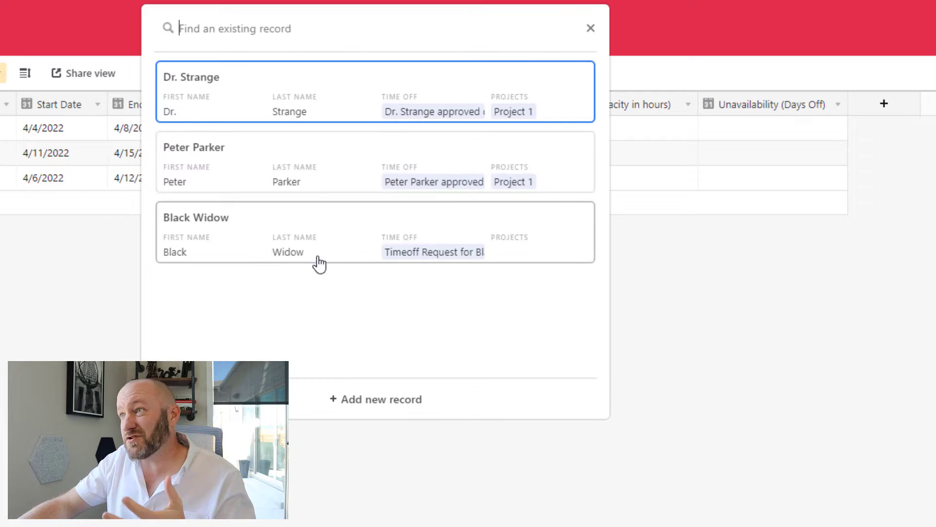
left_click(315, 258)
left_click(377, 180)
left_click(374, 178)
left_click(282, 237)
left_click(344, 322)
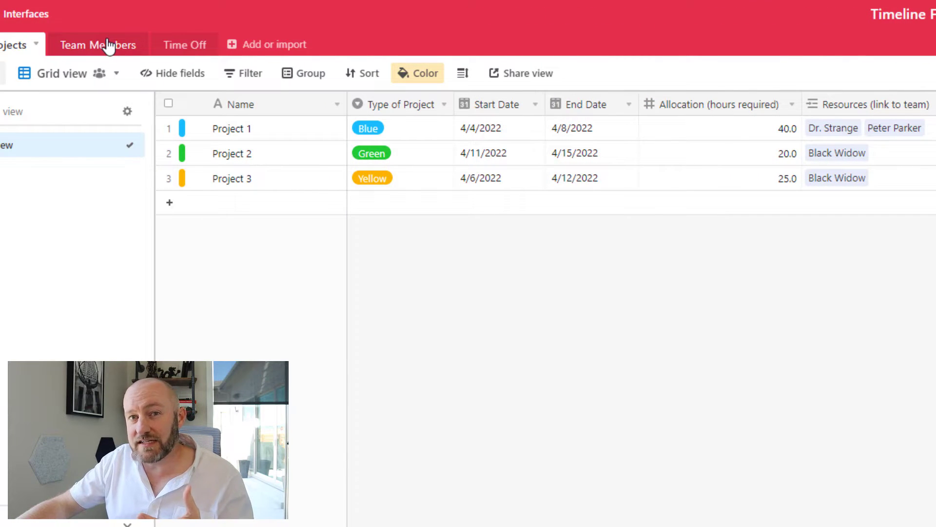
Add a Number field named 'Availability (per week)' to the Team Members table
left_click(109, 48)
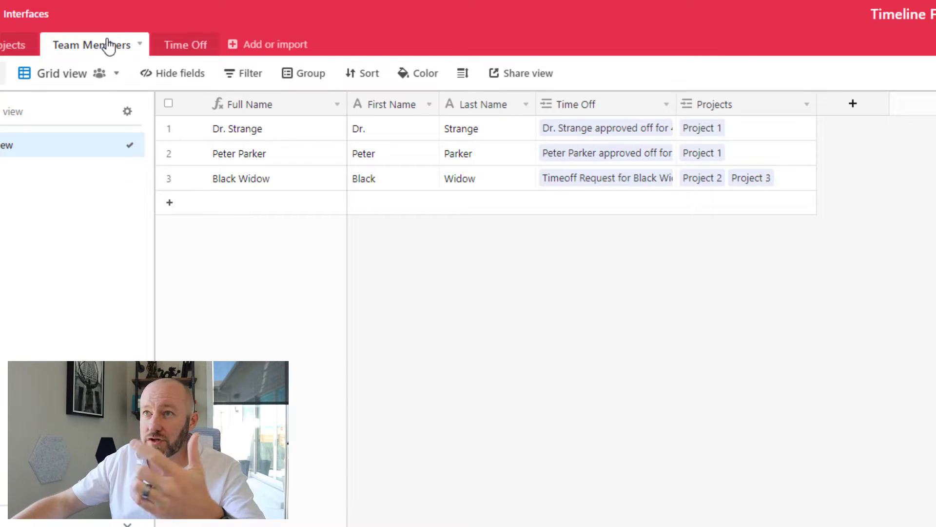
left_click(877, 100)
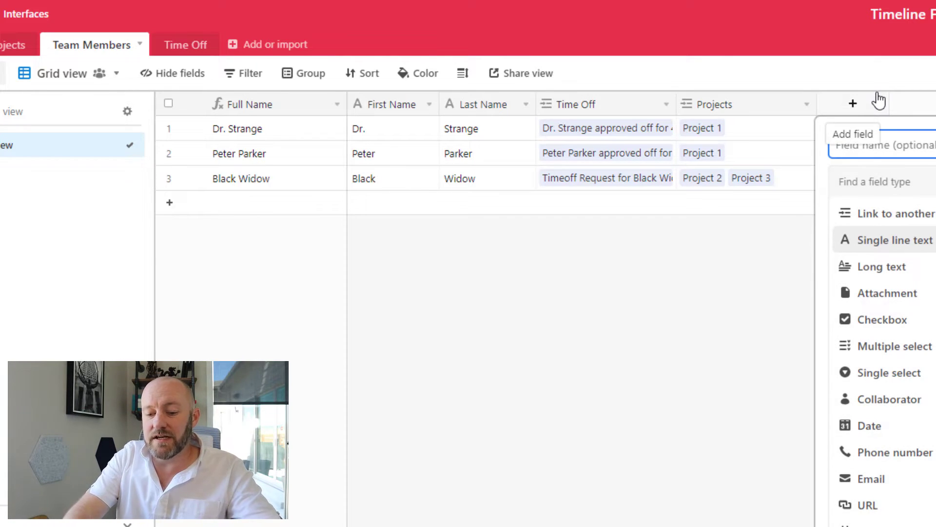
type("Availability")
key("Tab")
type("num")
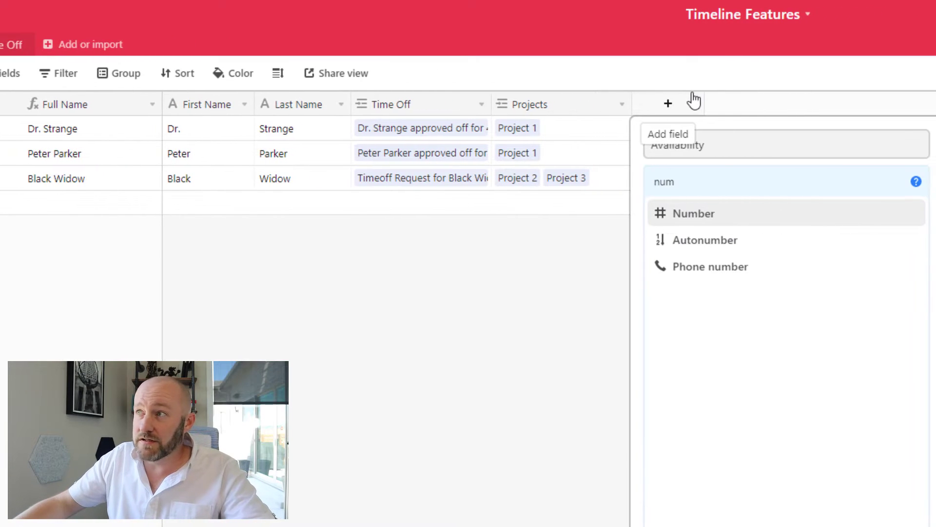
left_click(727, 218)
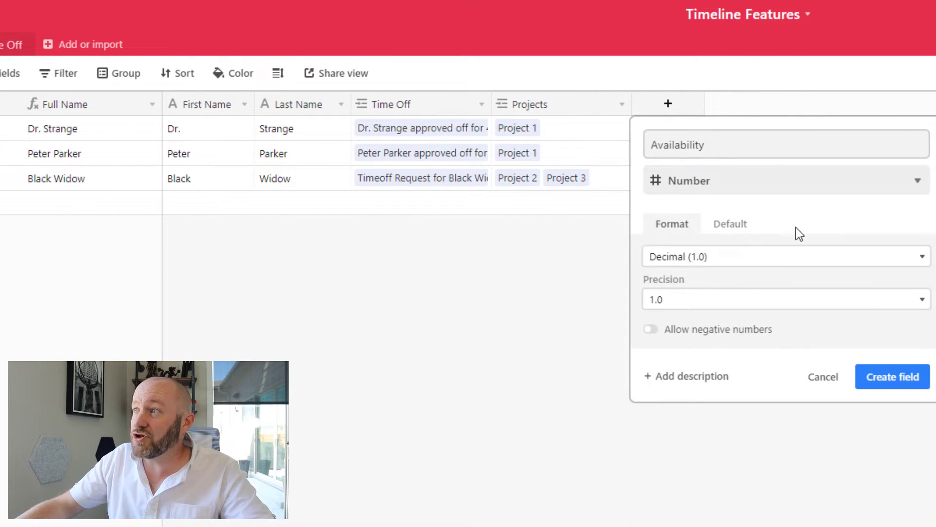
left_click(874, 378)
double_click(693, 103)
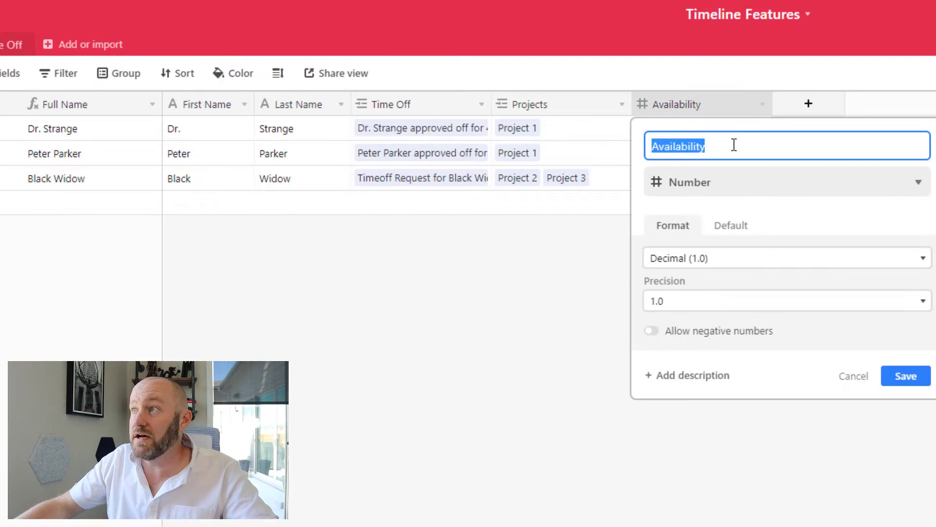
left_click(734, 145)
type("(per w")
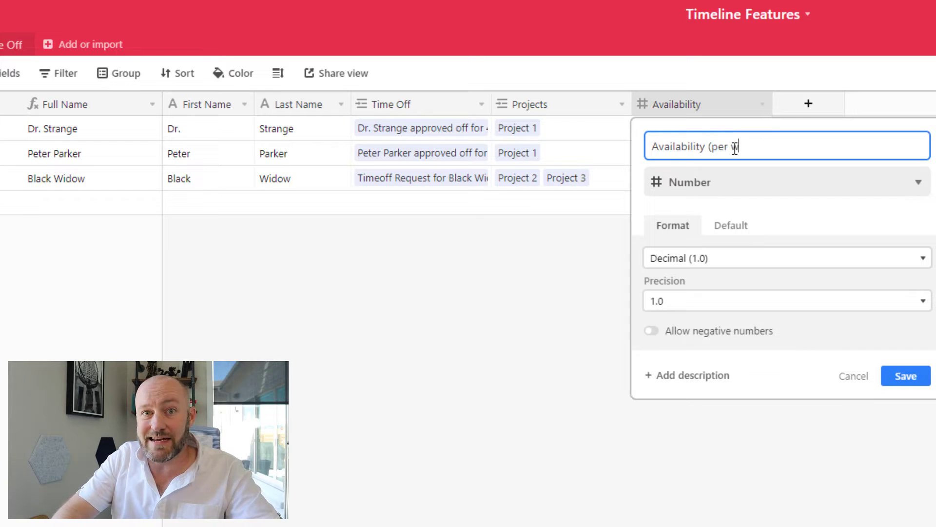
type("eek)")
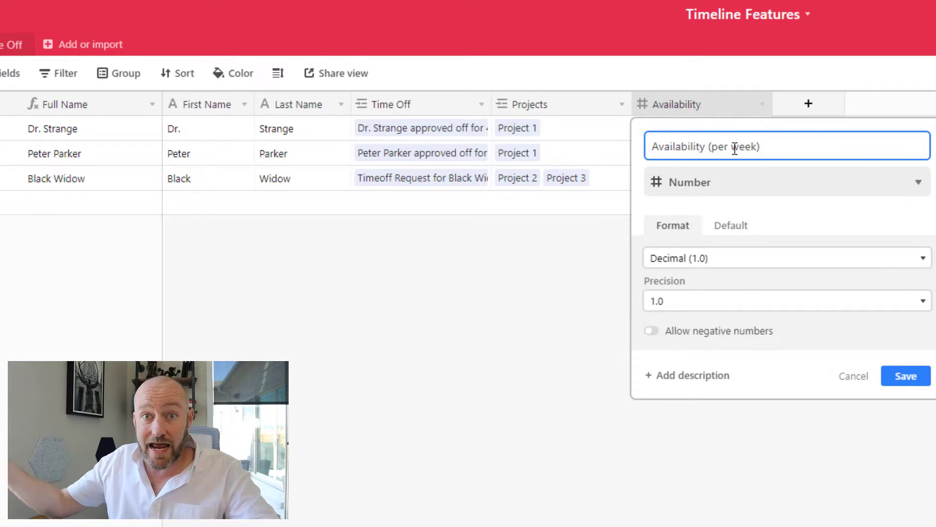
left_click(908, 376)
Enter weekly availability of 40, 40 and 20 hours for the three members
left_click(707, 139)
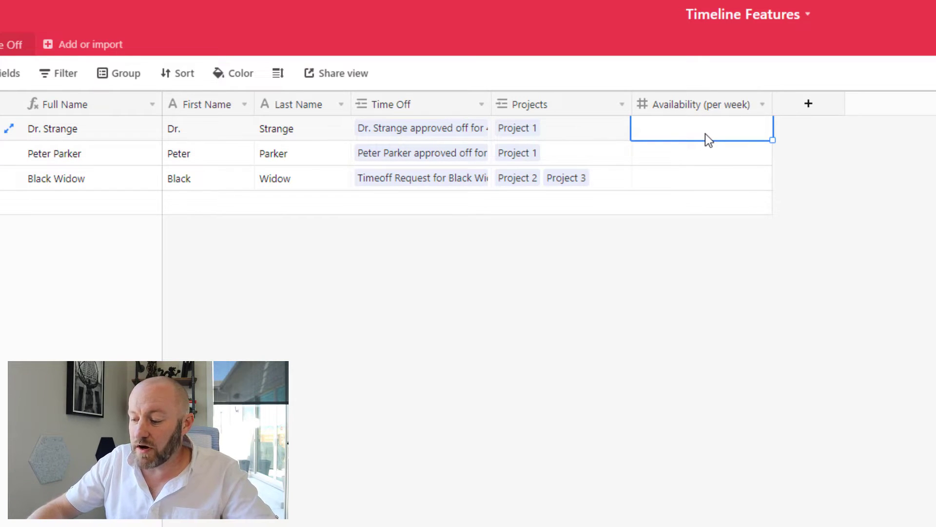
type("40")
key("Return")
type("40")
key("Return")
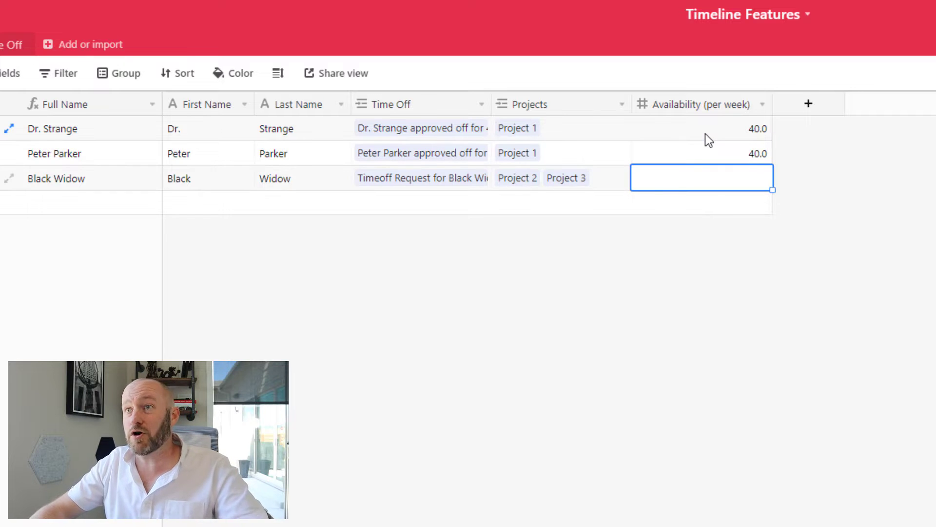
type("20")
key("Return")
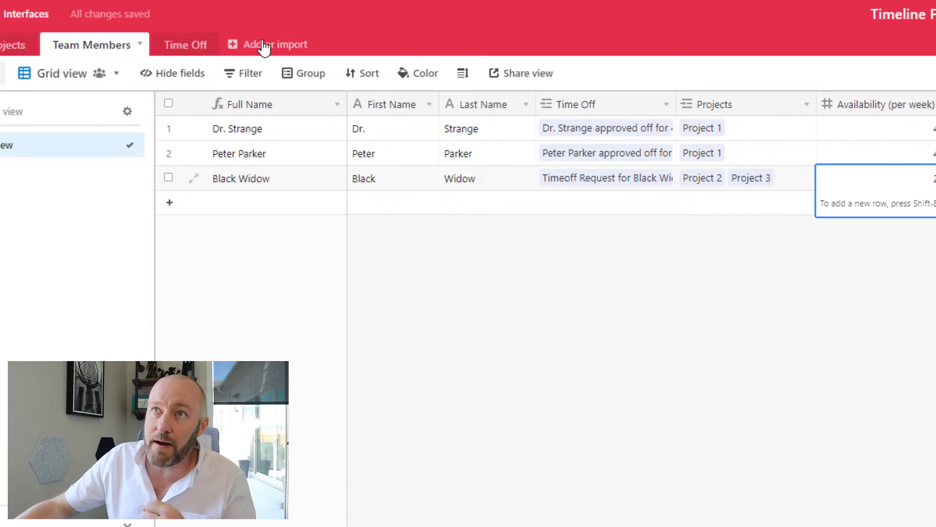
Convert Availability (capacity in hours) to a lookup of Resources' Availability (per week) values
left_click(11, 49)
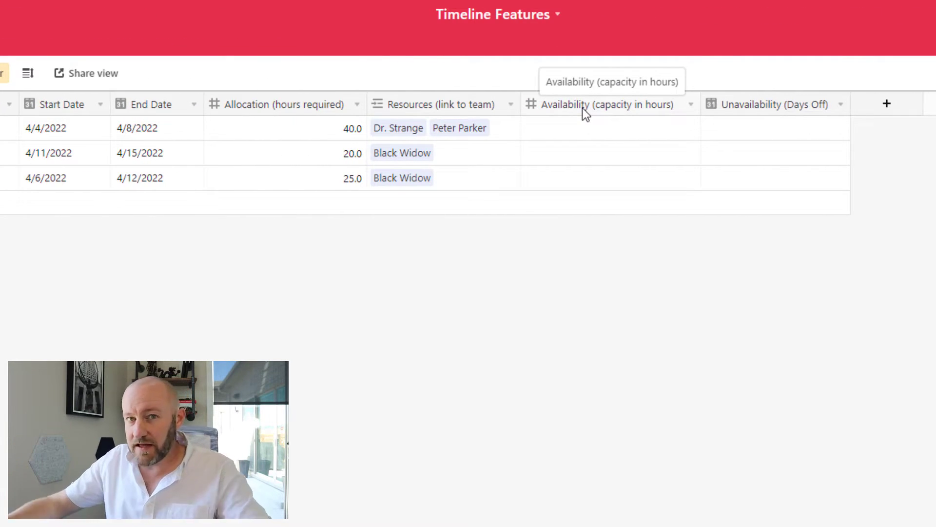
double_click(582, 108)
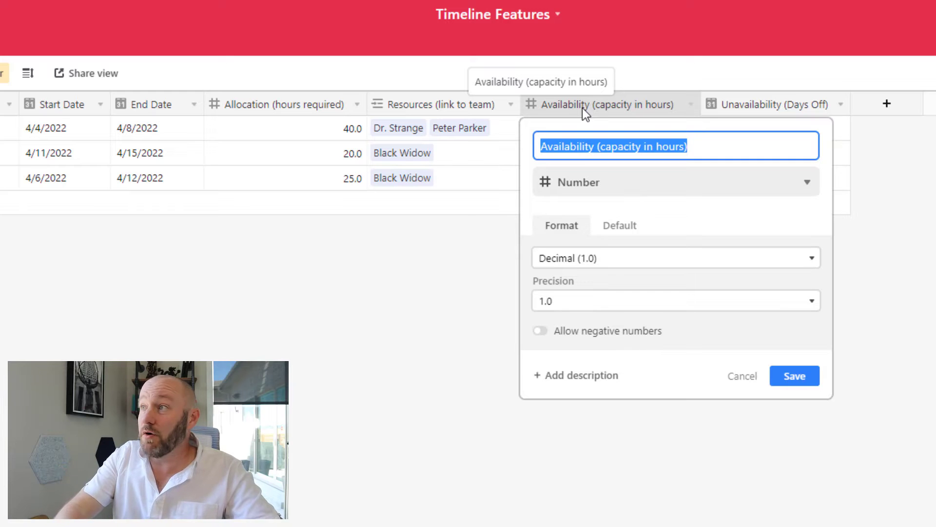
left_click(624, 195)
type("loo")
left_click(611, 214)
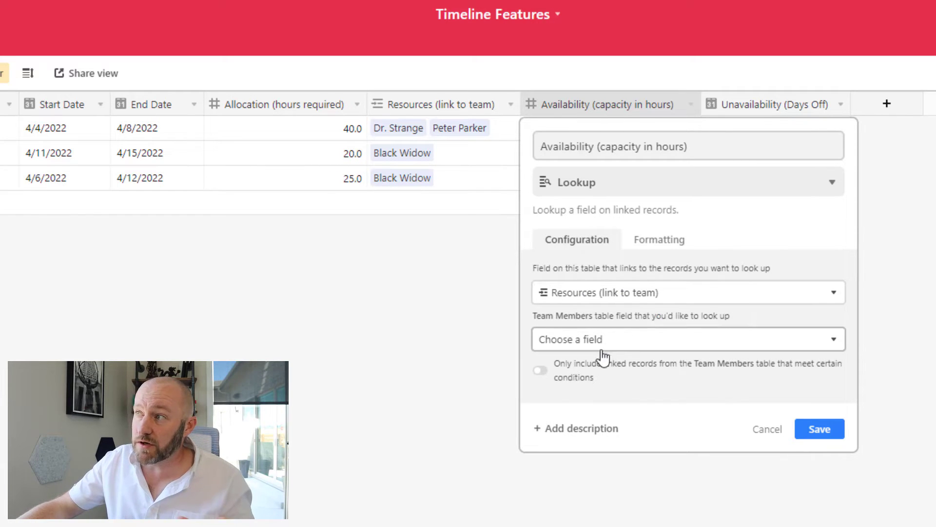
left_click(541, 341)
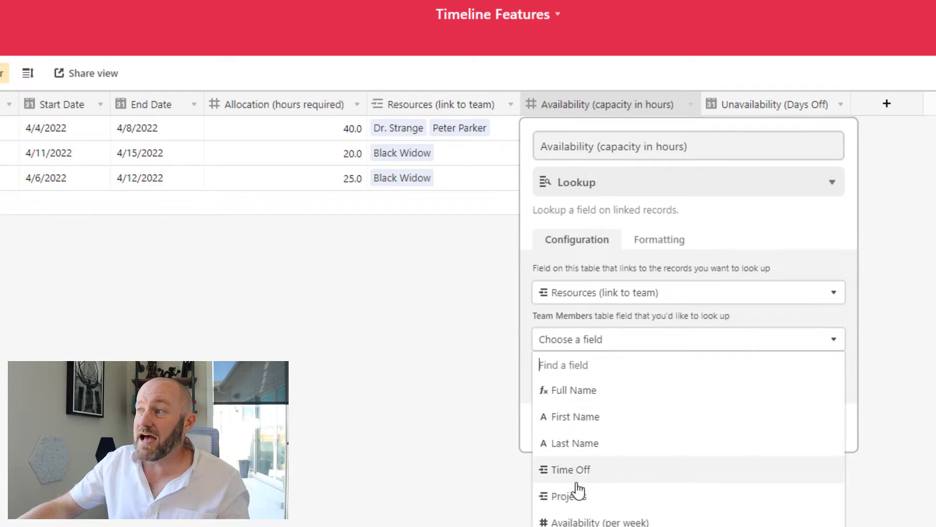
left_click(580, 519)
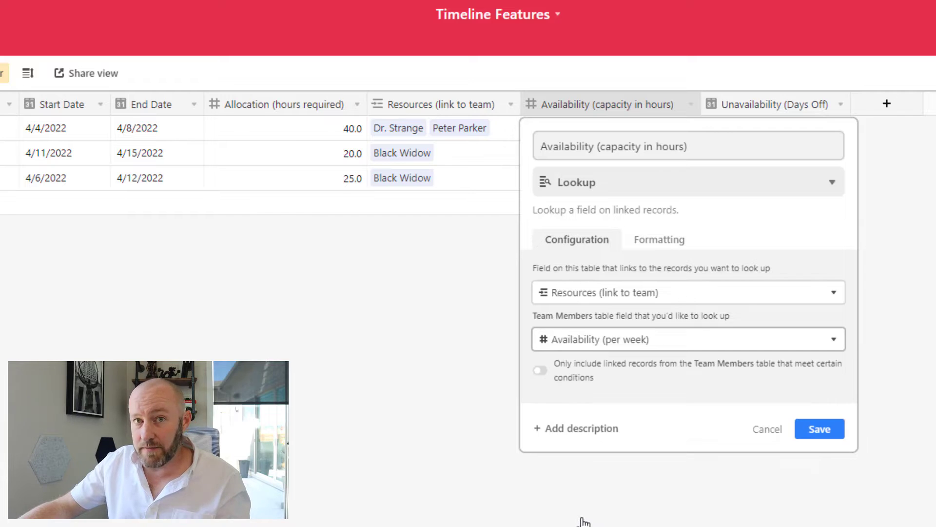
left_click(817, 429)
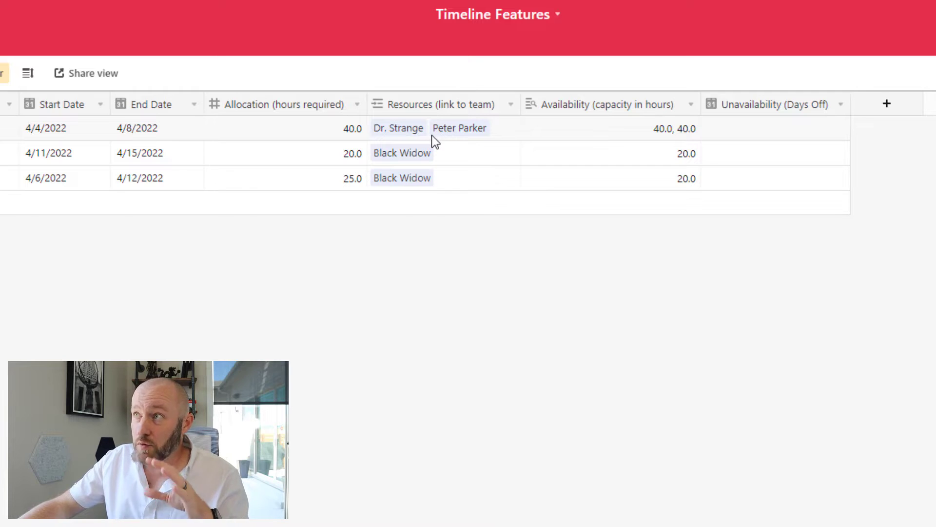
left_click(588, 132)
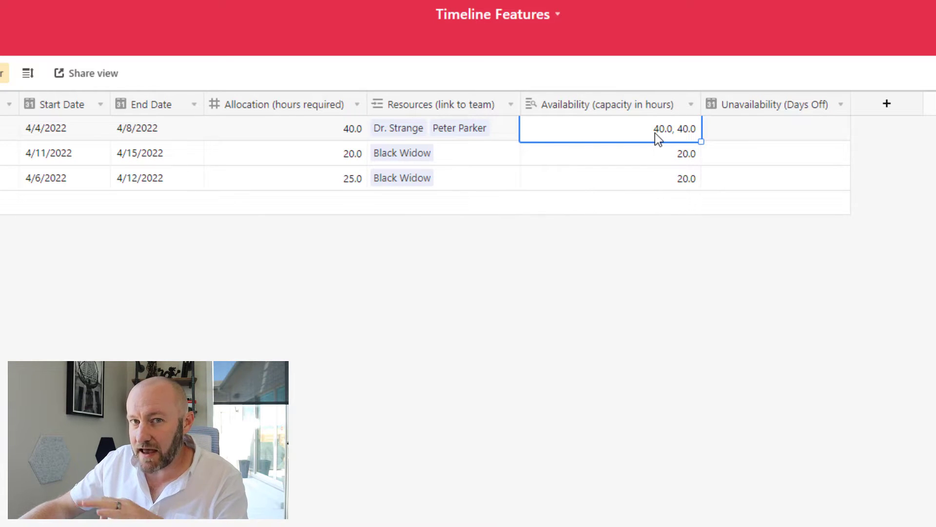
double_click(636, 111)
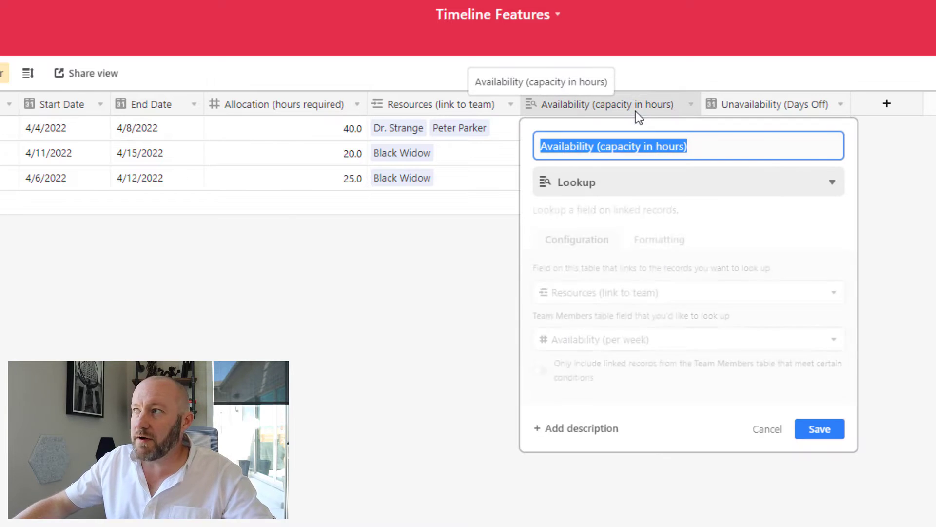
Try a SUM(values) rollup of Availability (per week), giving 80.0 for Project 1
left_click(566, 187)
type("r")
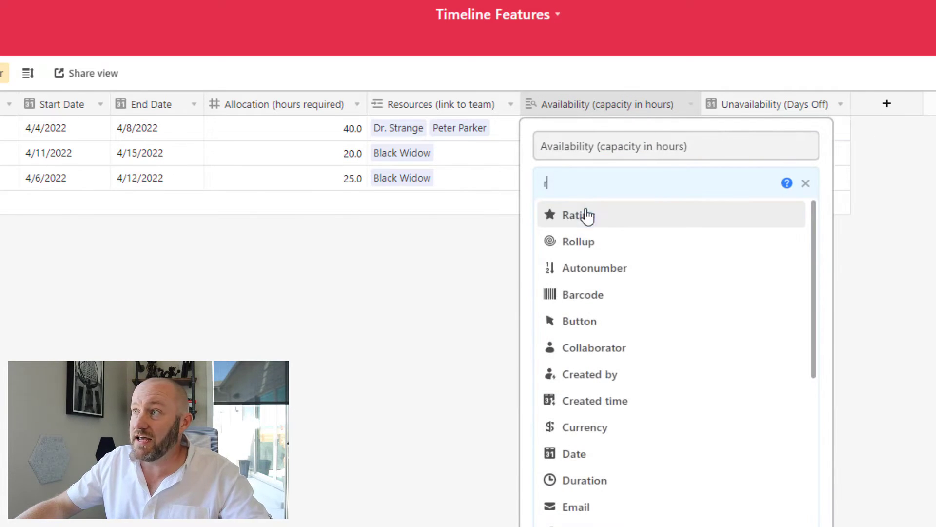
left_click(577, 243)
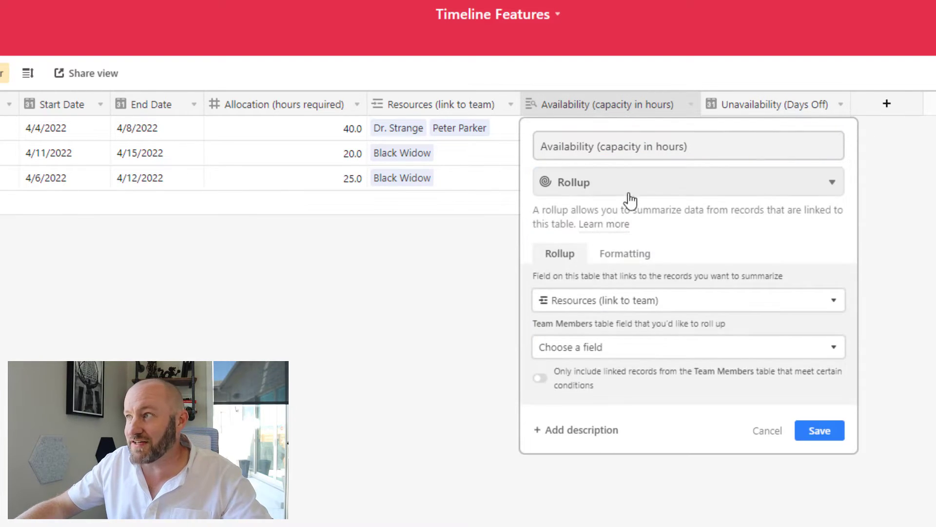
left_click(608, 350)
left_click(596, 520)
left_click(581, 449)
type("su")
left_click(590, 495)
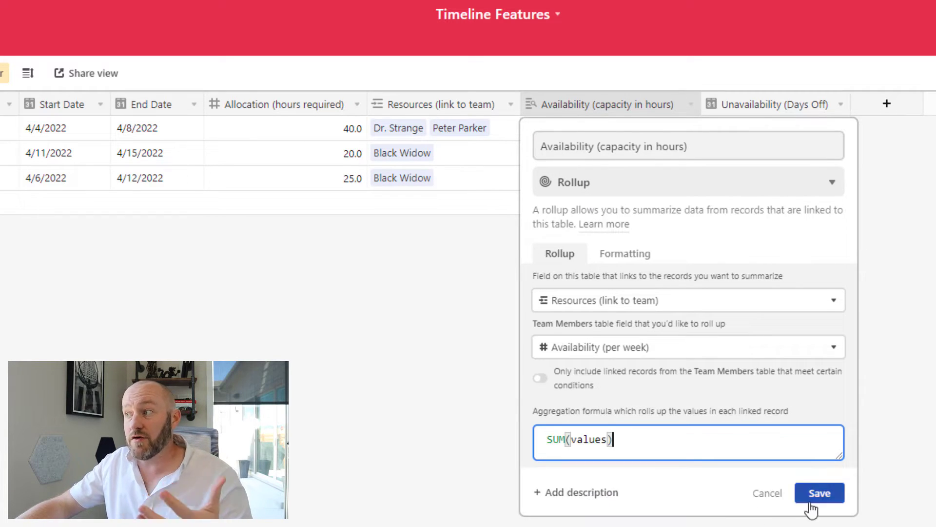
left_click(811, 505)
left_click(648, 137)
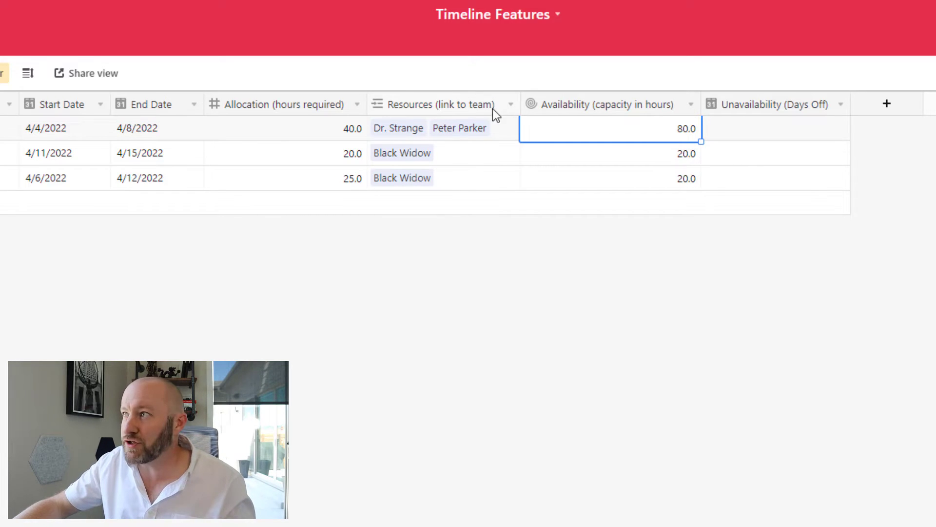
Revert the field to a lookup of Availability (per week)
double_click(586, 101)
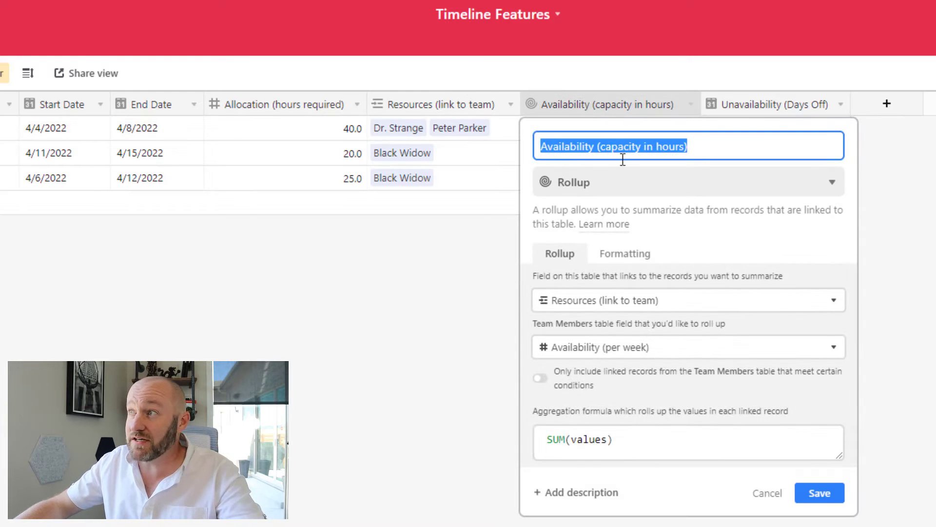
left_click(619, 181)
type("lo")
left_click(598, 239)
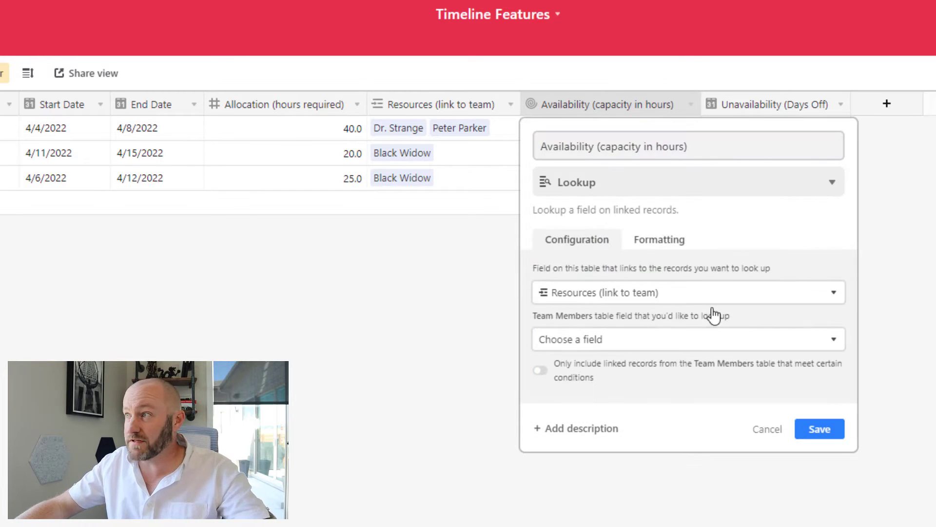
left_click(674, 349)
left_click(605, 493)
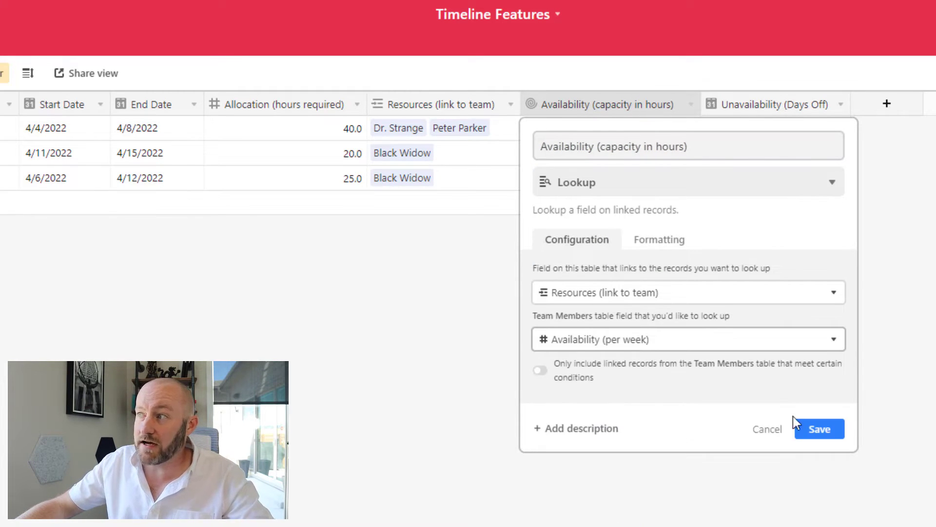
left_click(809, 431)
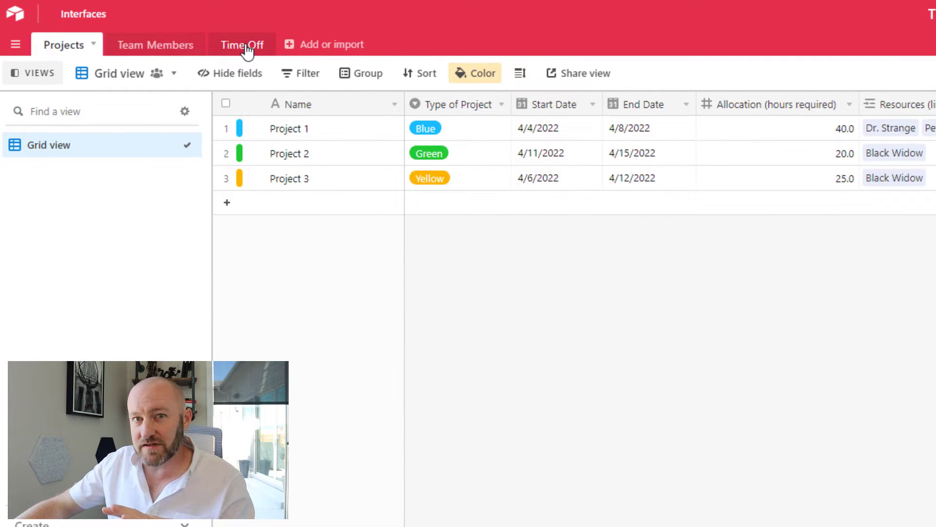
Review the Time Off records, then return to the Team Members table
left_click(246, 48)
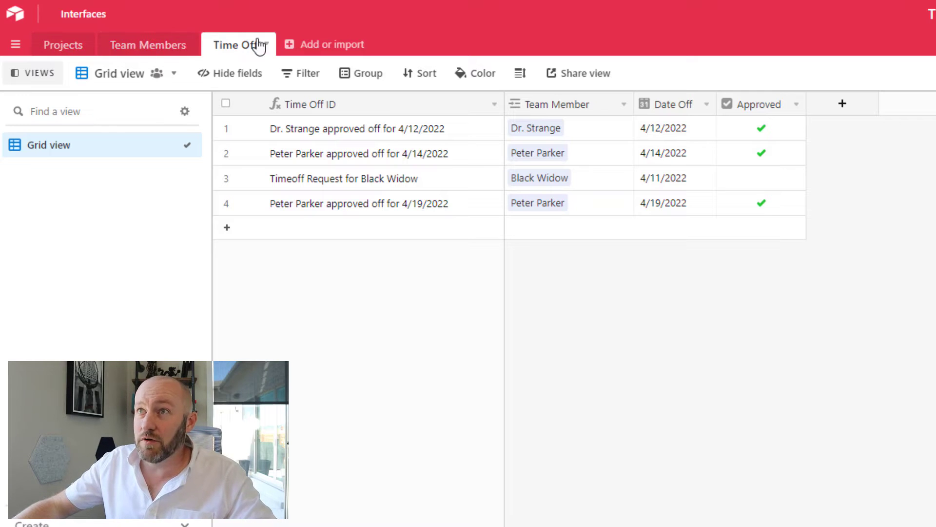
left_click(157, 51)
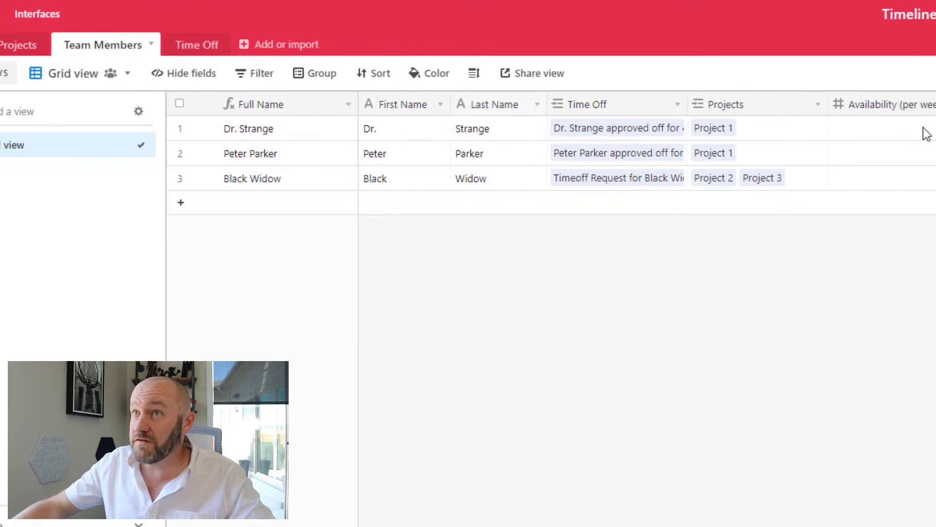
Set up an 'Approved Days Off' lookup field pulling Date Off through the Time Off link
left_click(472, 105)
type("Approved Days Off")
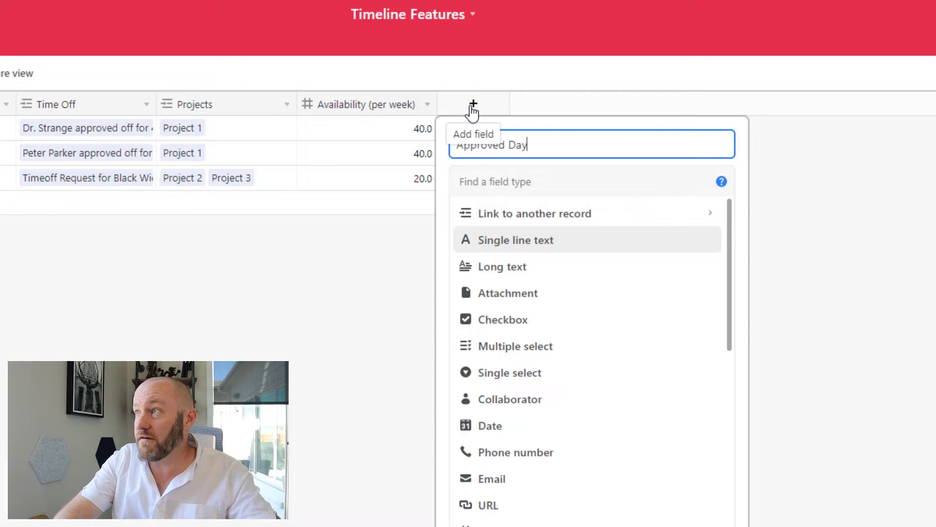
key("Tab")
type("lo")
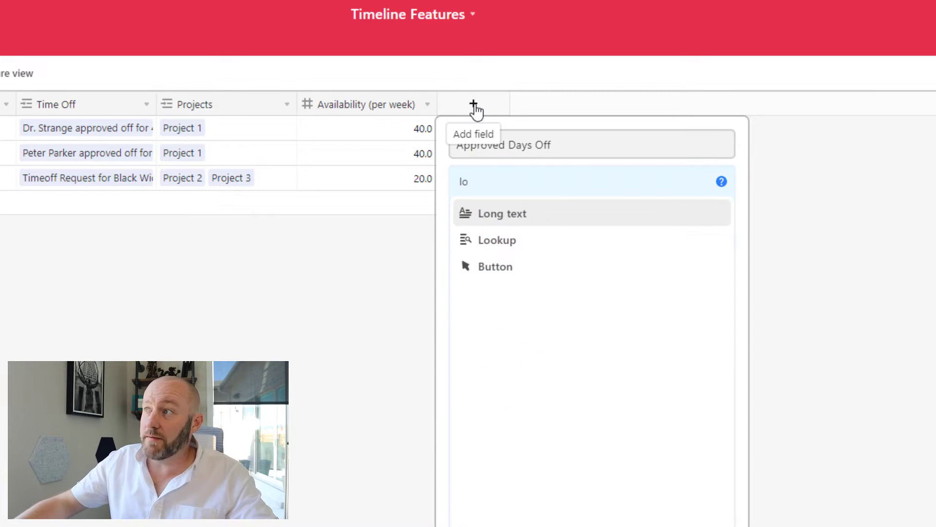
left_click(509, 241)
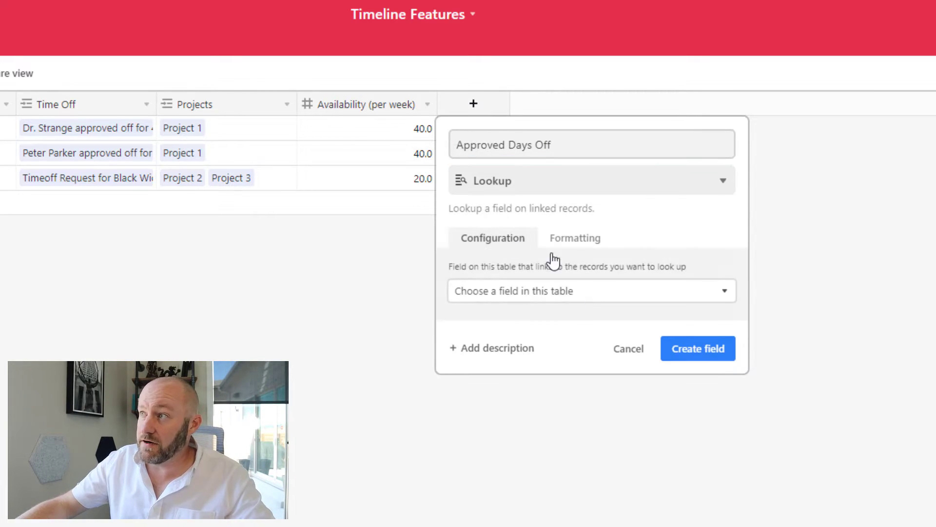
left_click(505, 297)
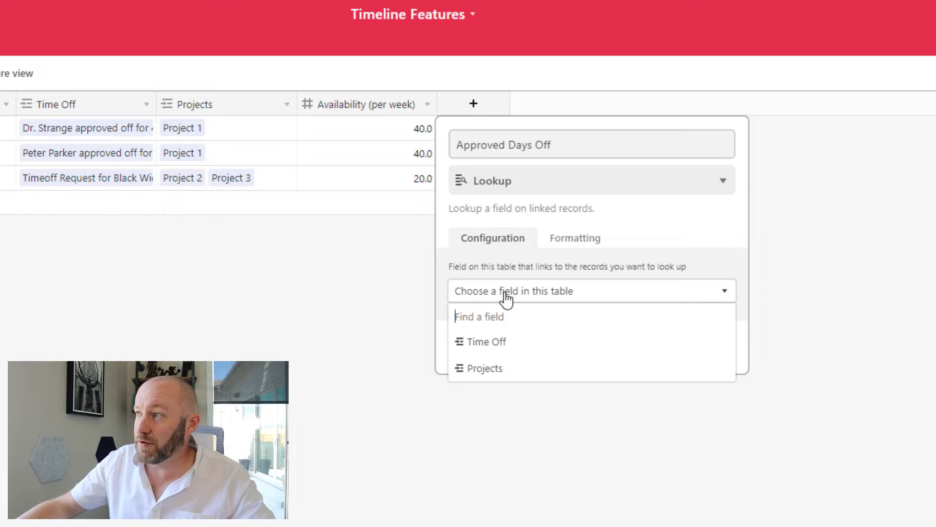
left_click(498, 355)
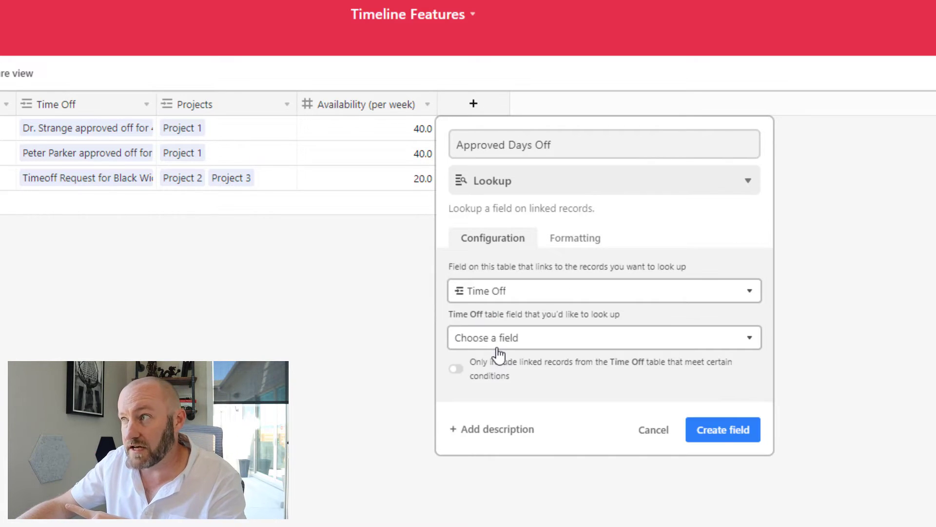
left_click(498, 344)
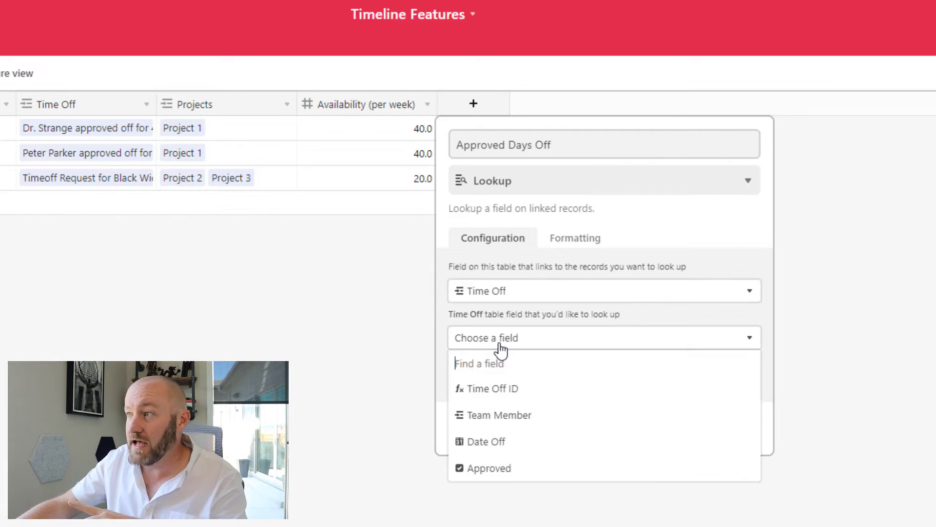
left_click(485, 444)
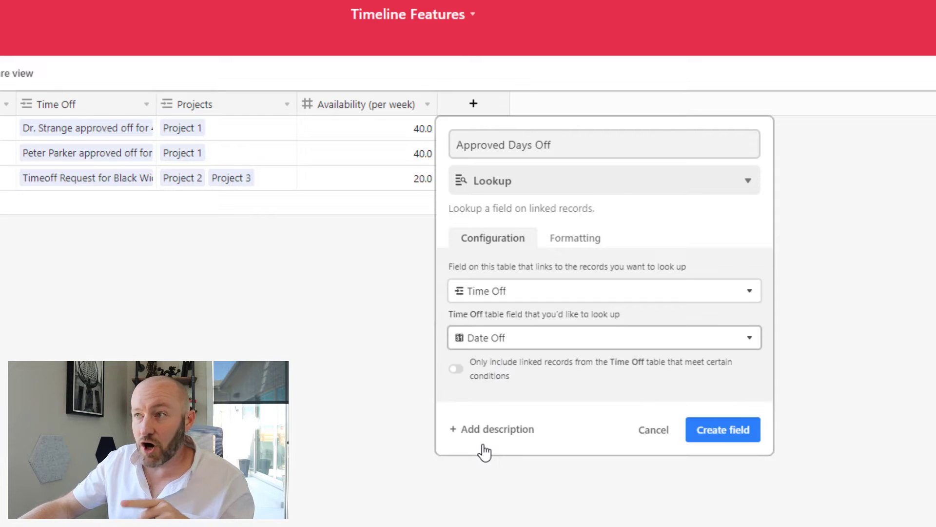
Restrict the lookup to records where Approved is checked, create it, and verify the dates
left_click(492, 384)
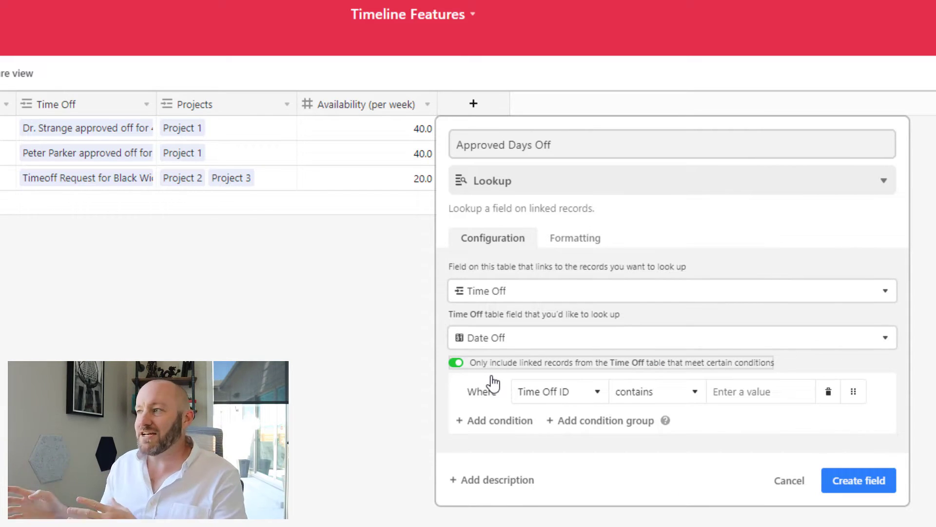
left_click(550, 396)
left_click(548, 519)
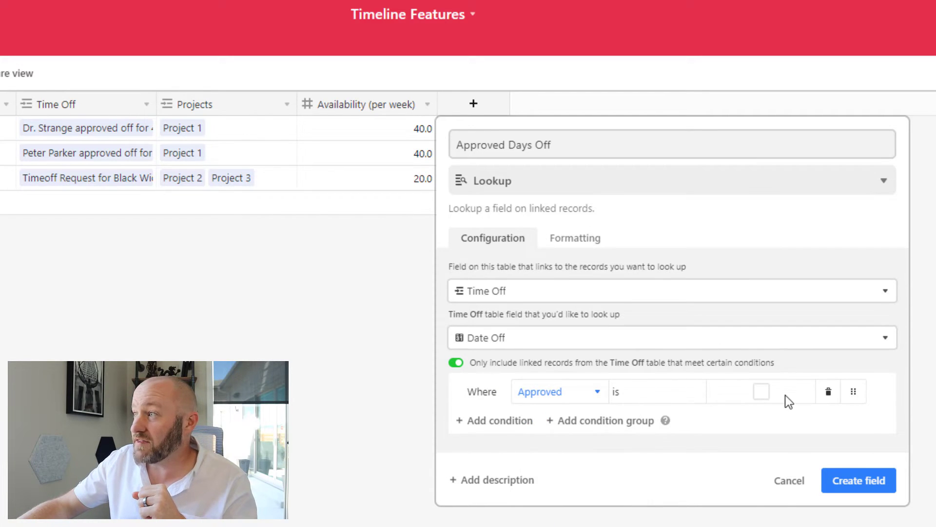
left_click(760, 392)
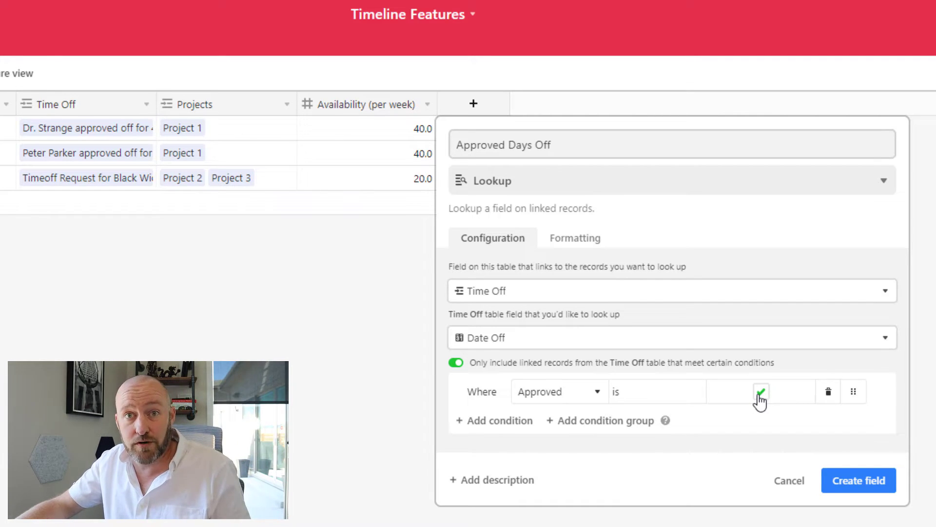
left_click(871, 486)
left_click(490, 153)
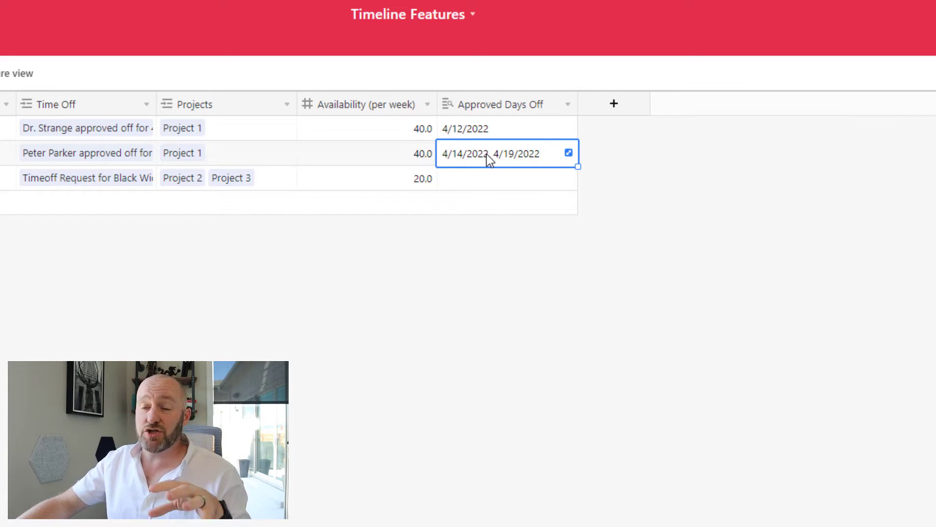
left_click(473, 183)
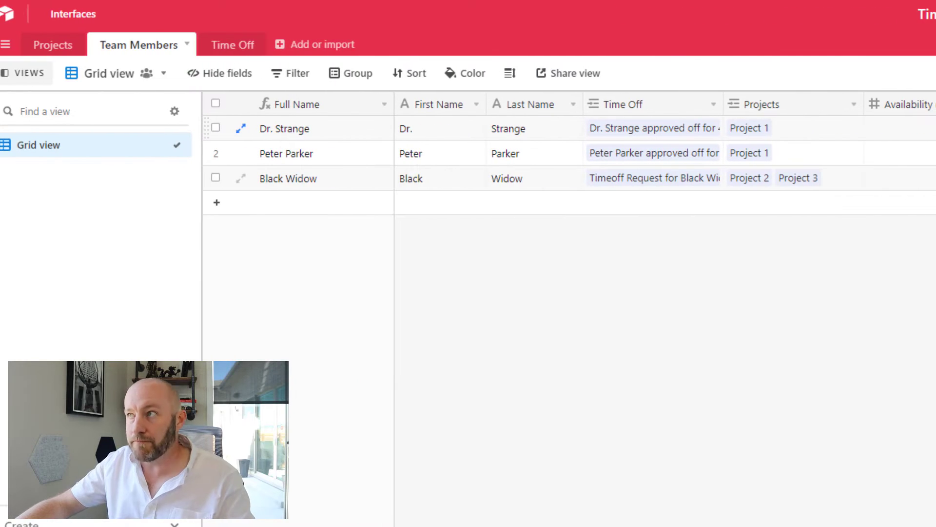
Turn Unavailability (Days Off) into a lookup of Resources' Approved Days Off and widen its column
left_click(57, 53)
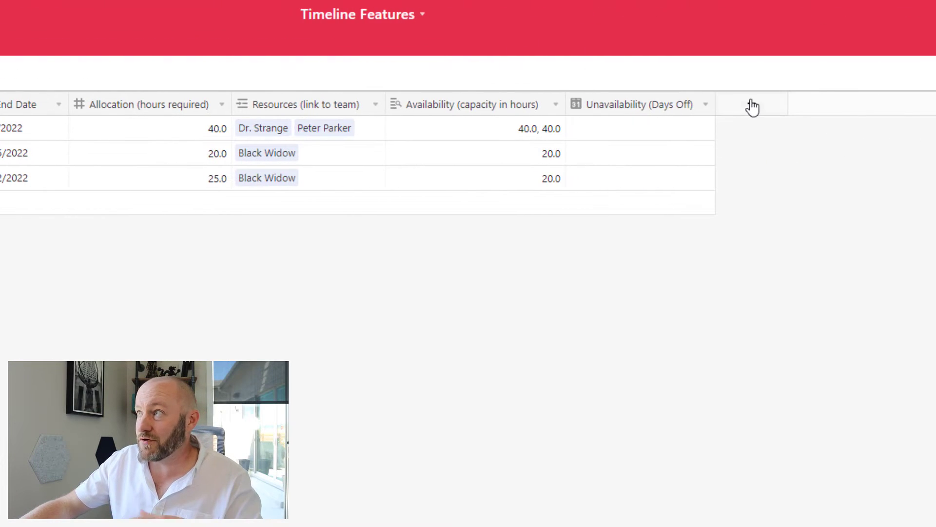
double_click(655, 107)
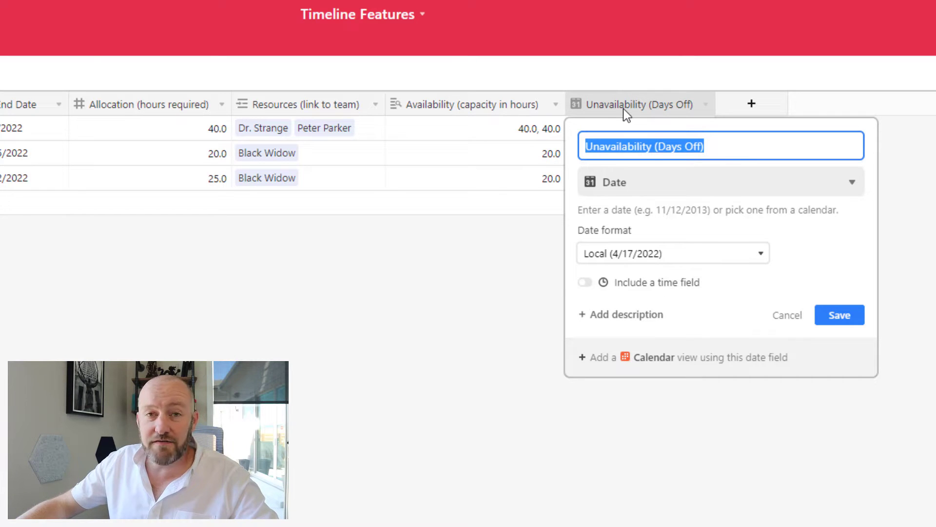
left_click(615, 188)
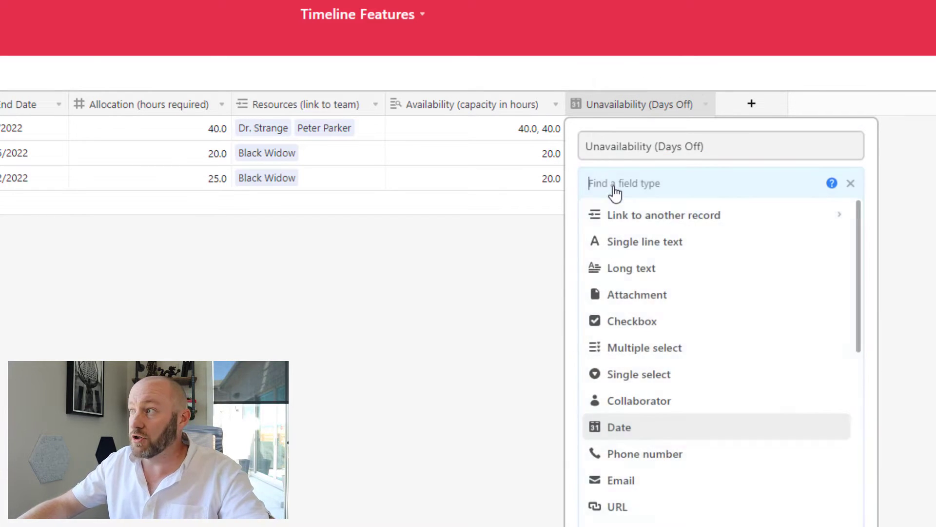
type("loo")
left_click(627, 219)
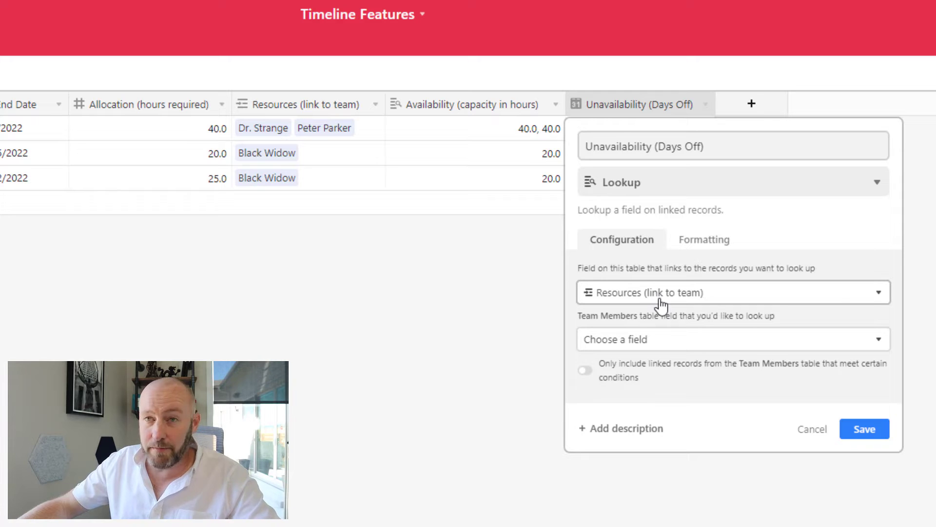
left_click(653, 341)
scroll(662, 483, "down", 1)
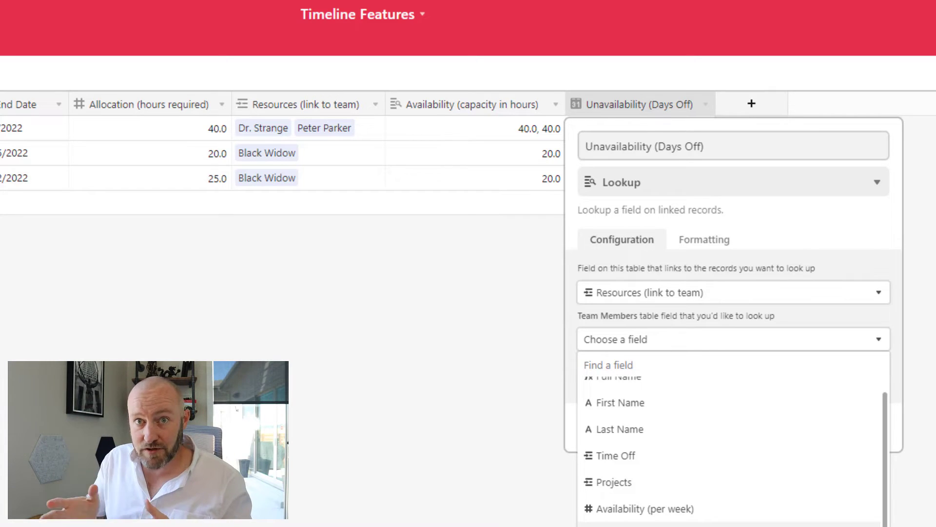
left_click(644, 524)
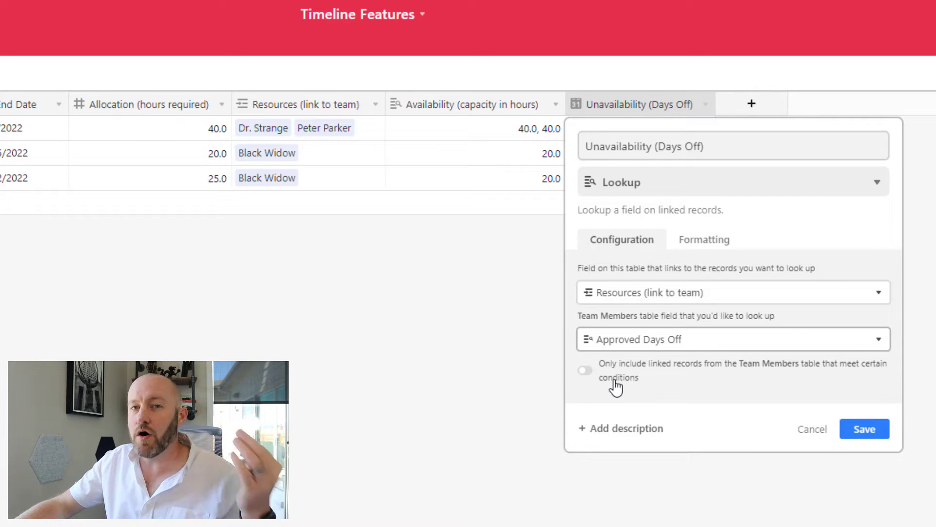
left_click(863, 429)
left_click_drag(712, 105, 849, 102)
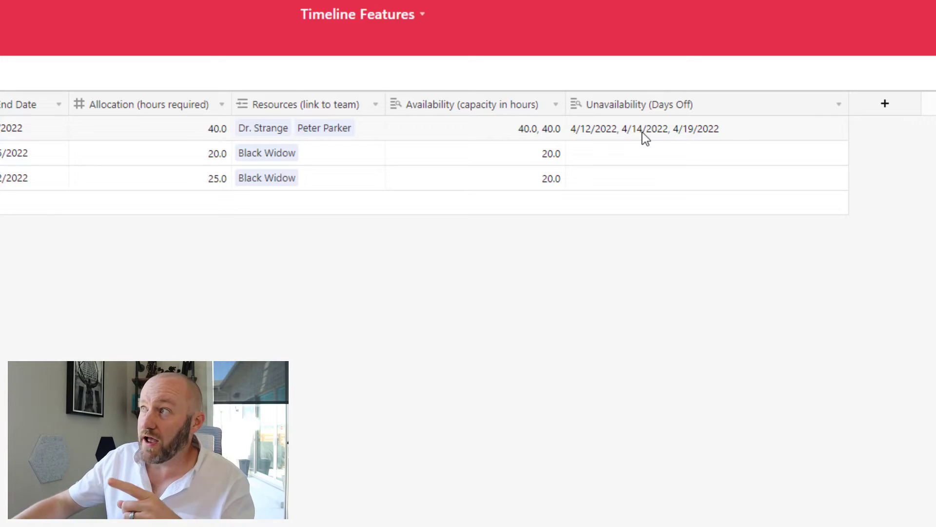
left_click(643, 133)
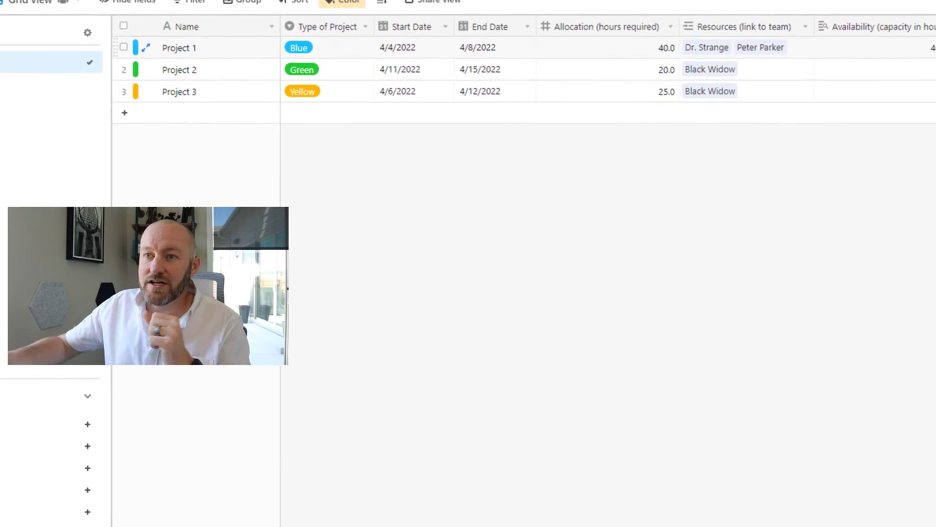
Add a Timeline view whose bars span Start Date to End Date
mouse_move(0, 526)
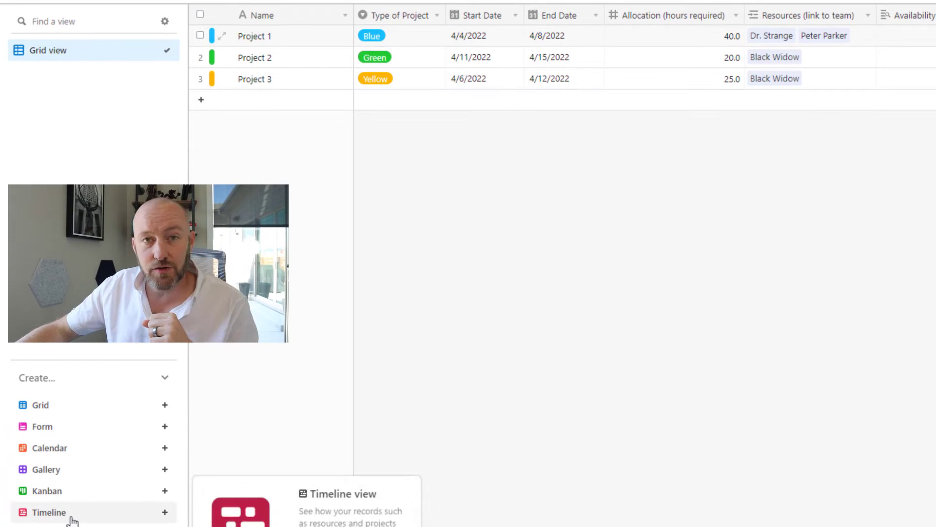
left_click(71, 518)
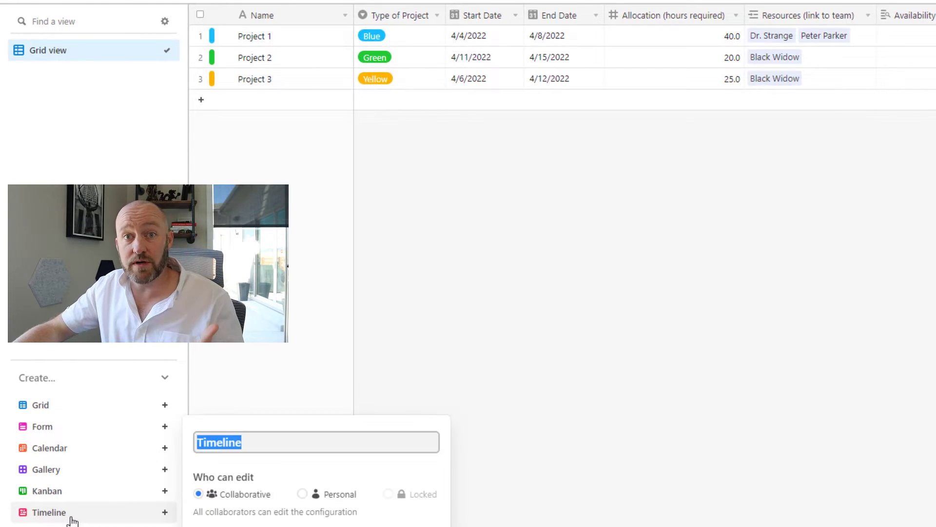
key("Return")
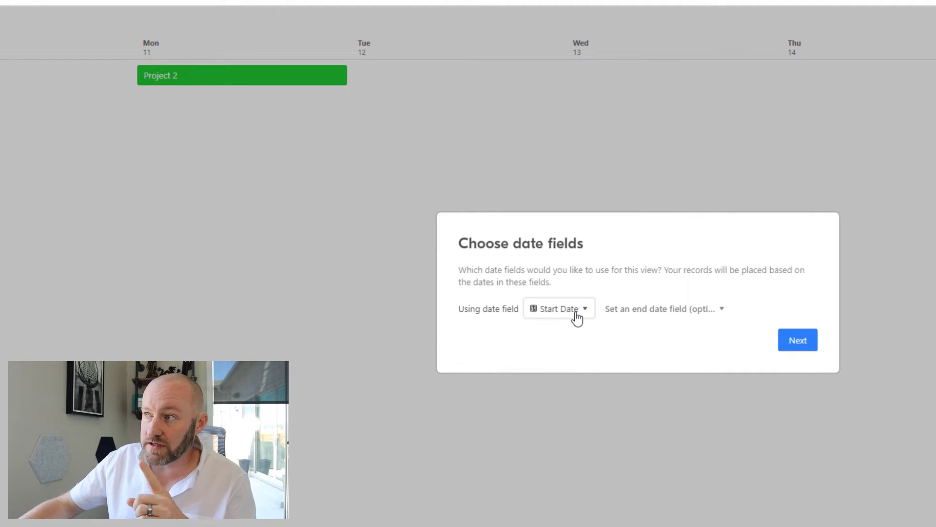
left_click(645, 313)
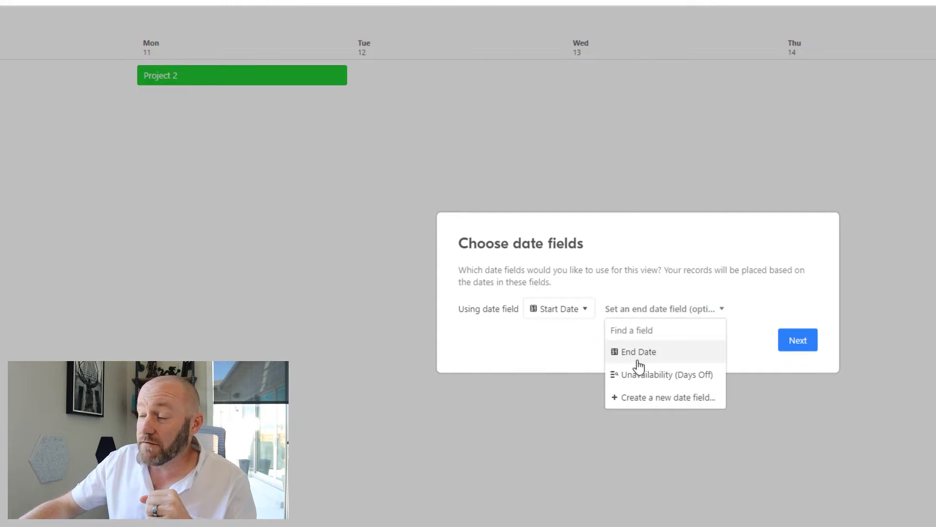
left_click(637, 352)
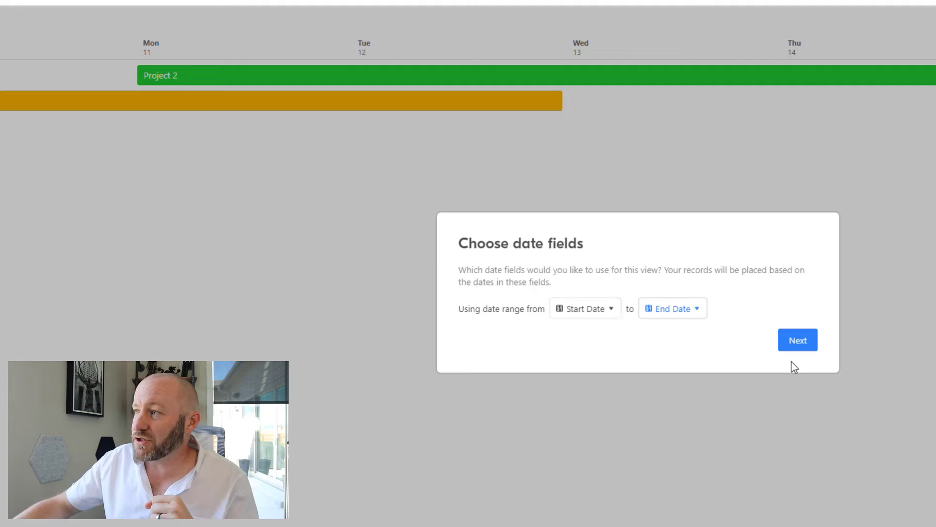
left_click(794, 346)
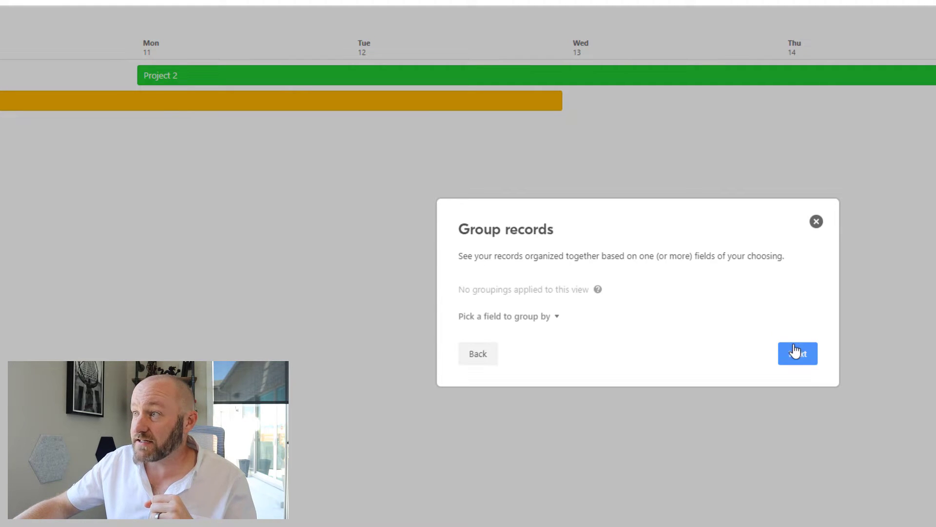
Group timeline records by Resources (link to team), with each team member in a separate group
left_click(522, 319)
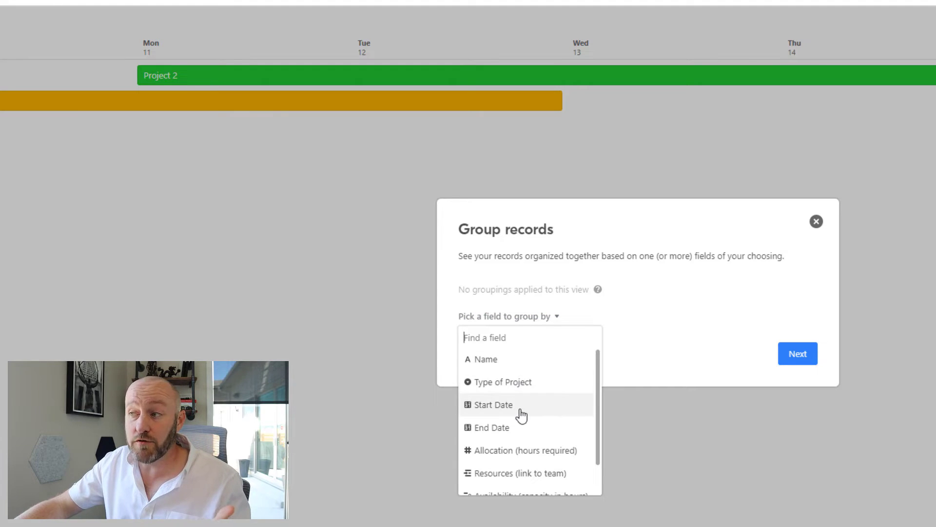
scroll(507, 444, "down", 1)
left_click(507, 442)
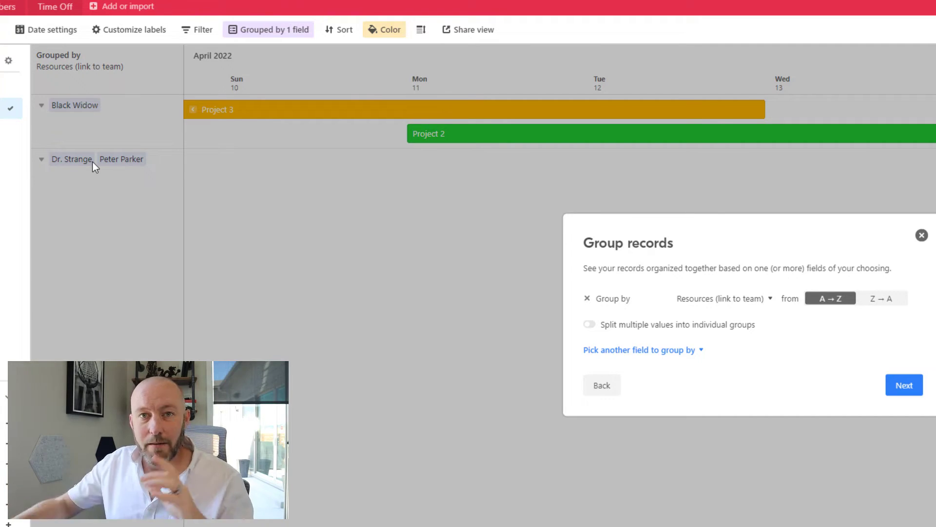
left_click(634, 331)
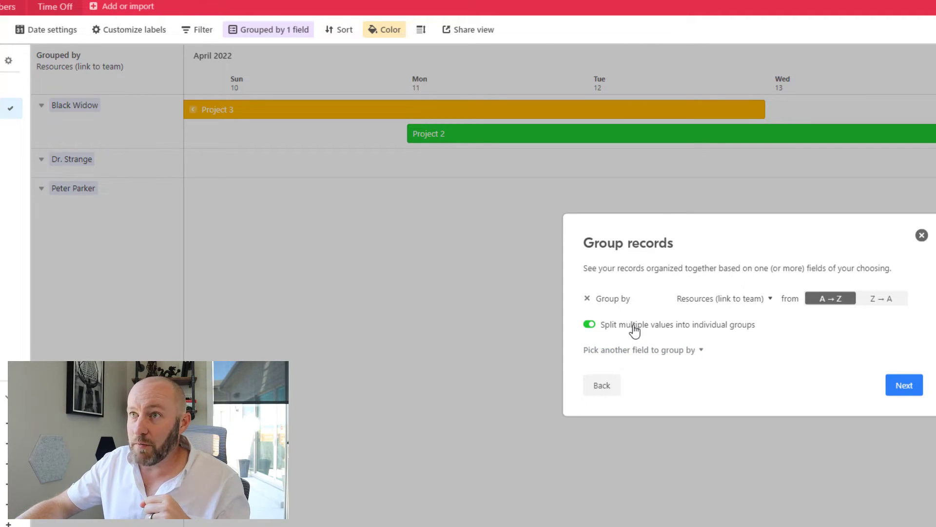
left_click(903, 385)
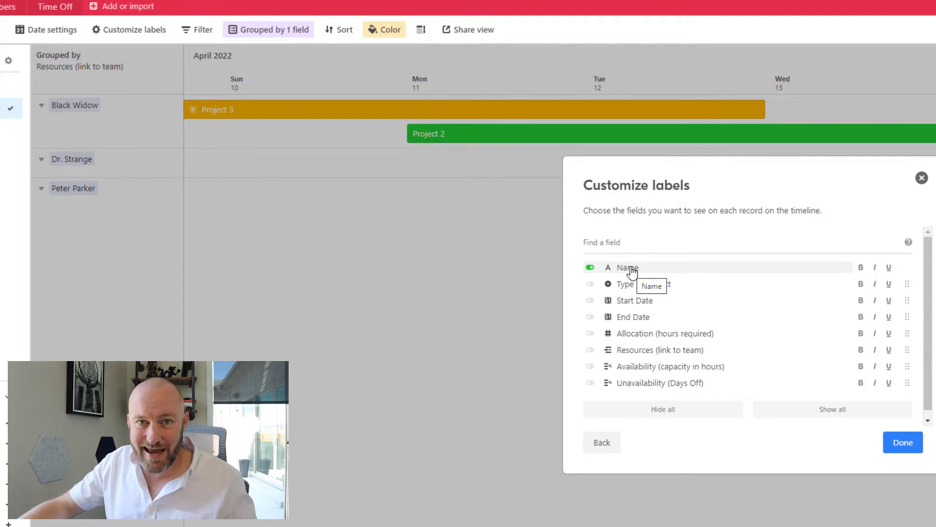
Bold the Name labels on the timeline bars and finish the Timeline view setup
left_click(861, 268)
left_click(903, 443)
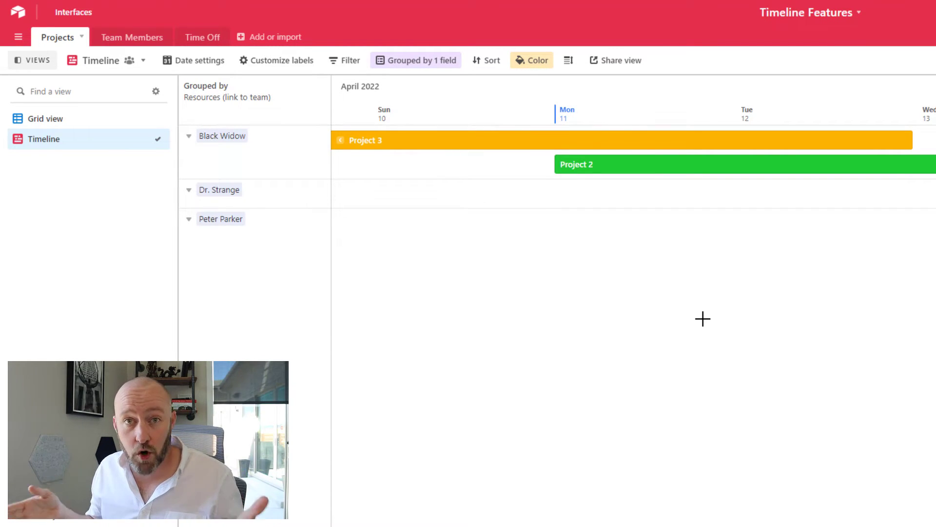
Limit the timeline to Only workdays (Mon-Fri) and bring up the Holidays date picker
left_click(203, 61)
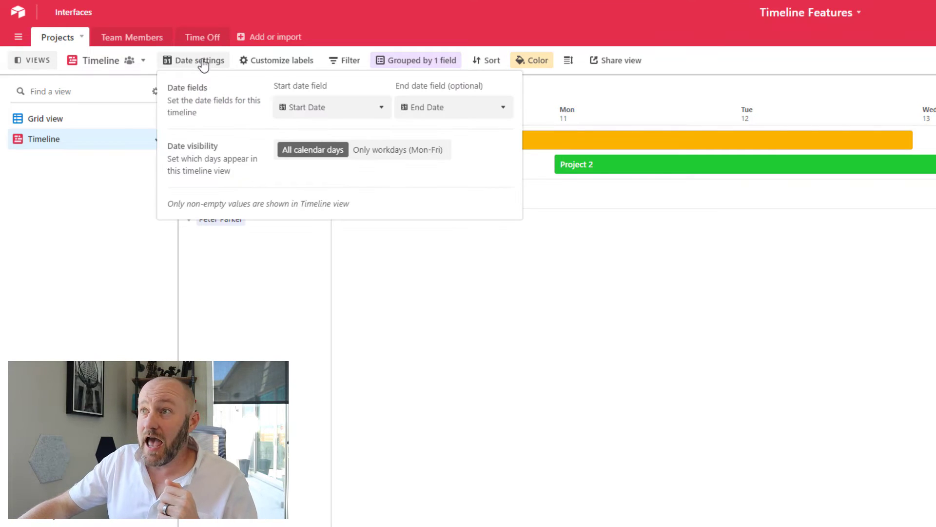
left_click(388, 152)
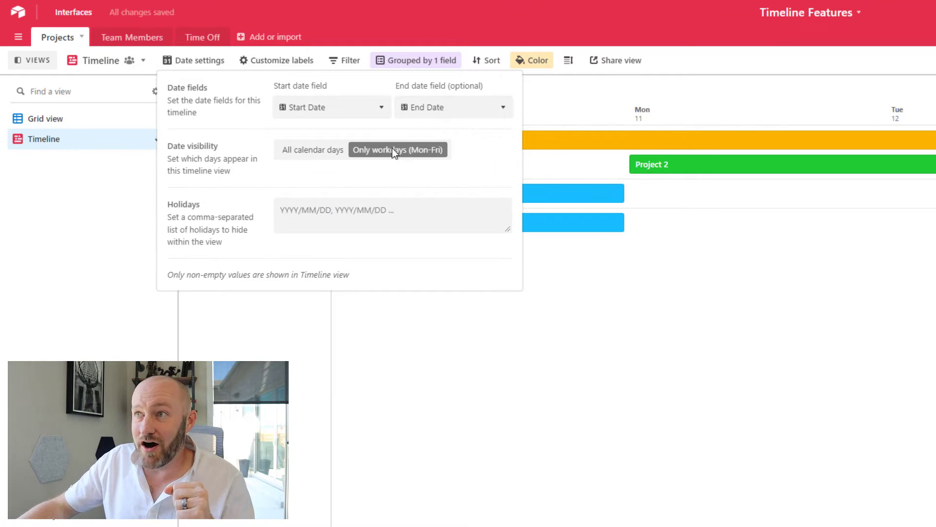
left_click(395, 209)
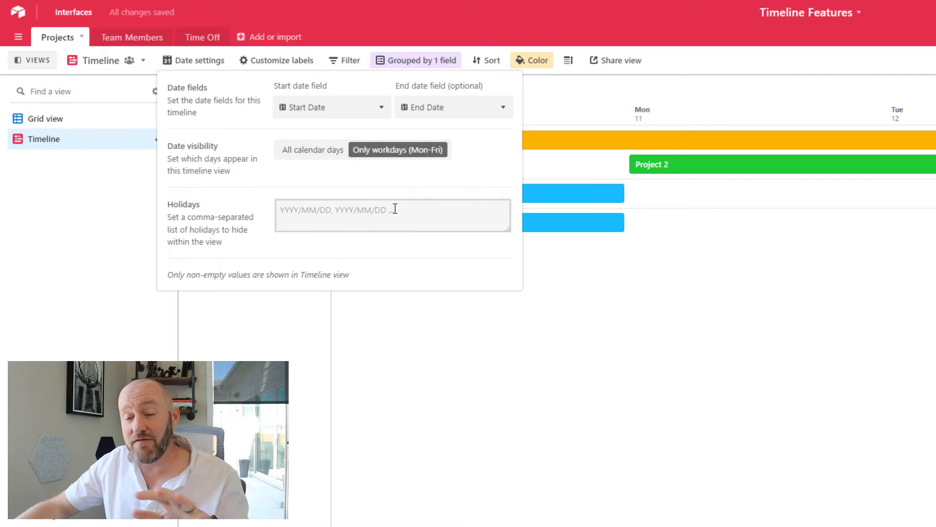
left_click(394, 208)
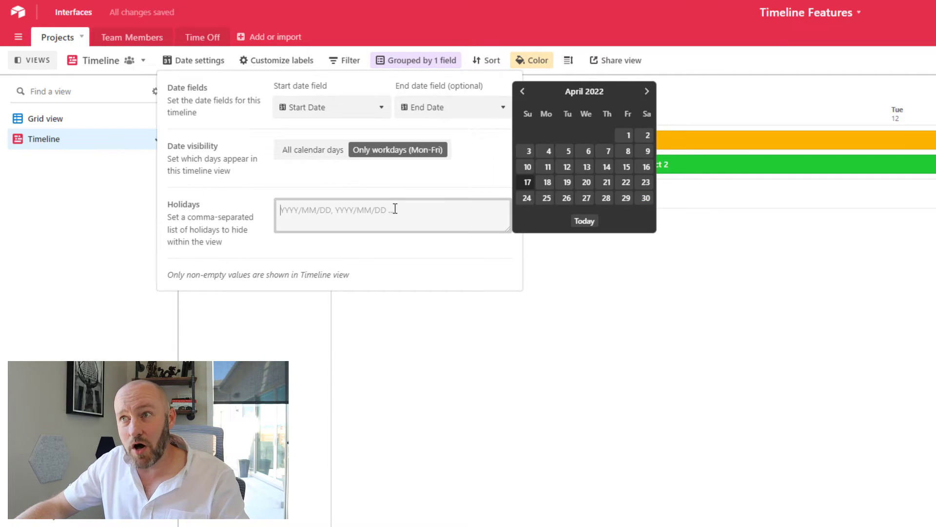
Close the date settings and change the timescale from Week to 2 week
left_click(550, 353)
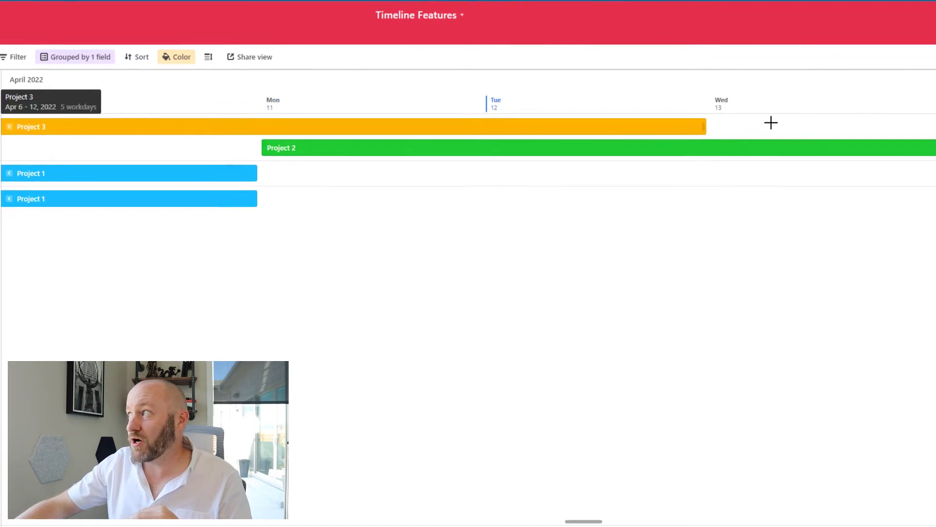
left_click(930, 86)
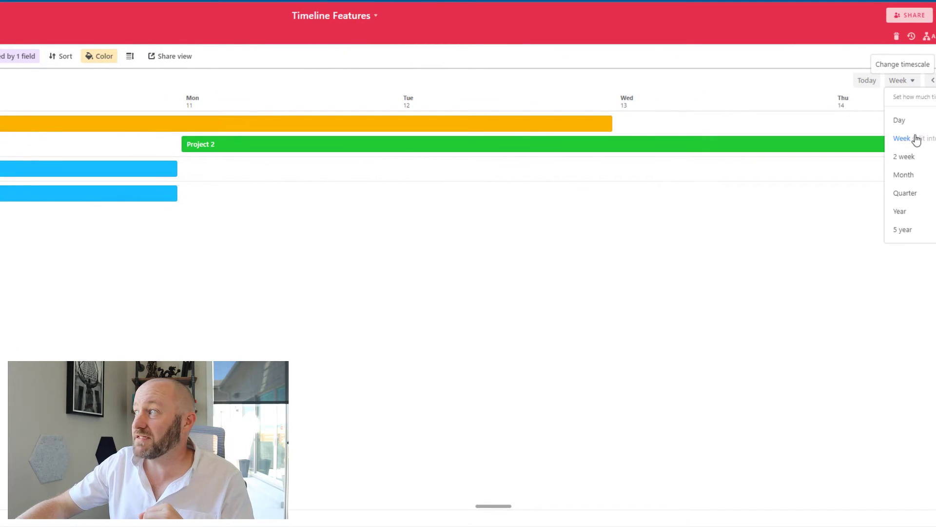
left_click(903, 157)
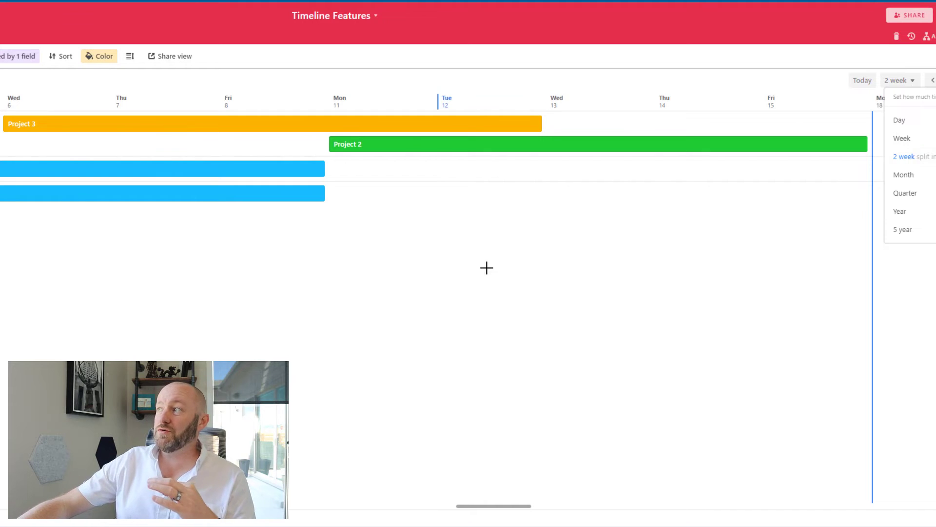
mouse_move(479, 506)
left_mouse_down()
mouse_move(445, 506)
mouse_move(501, 504)
mouse_move(478, 501)
left_mouse_up()
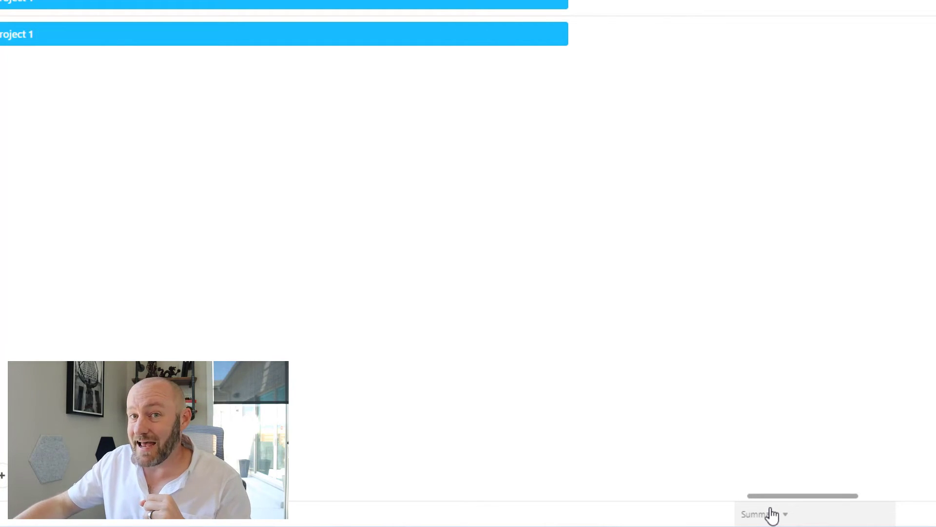
Check the Summary options, see that Utilization is unavailable, and close the menu unchanged
left_click(772, 515)
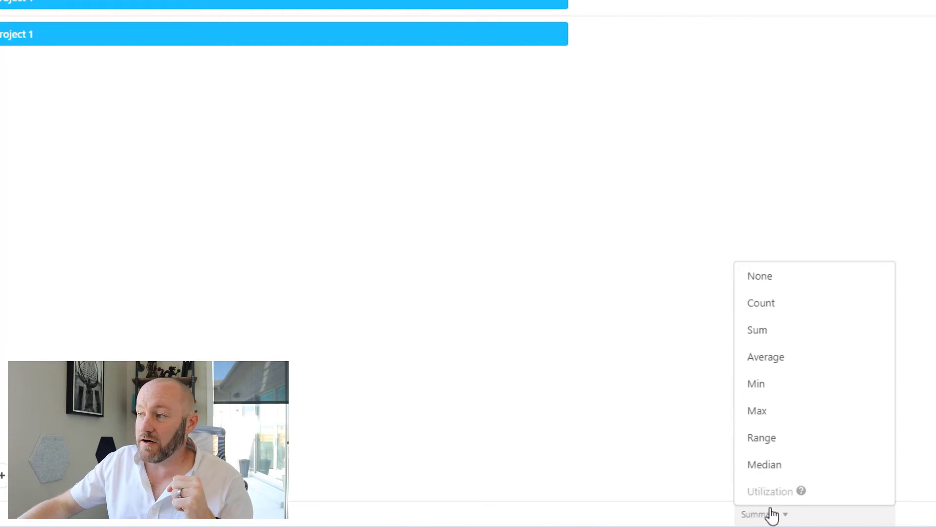
mouse_move(779, 492)
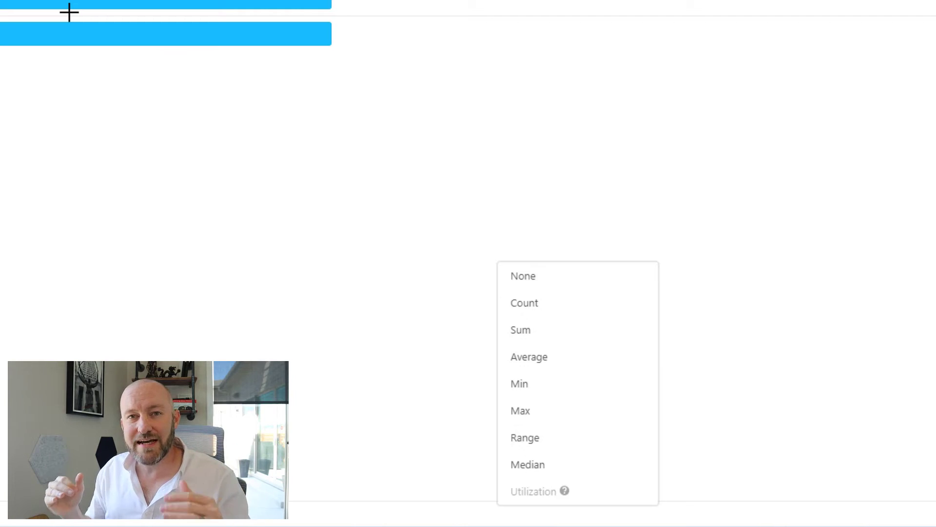
mouse_move(585, 496)
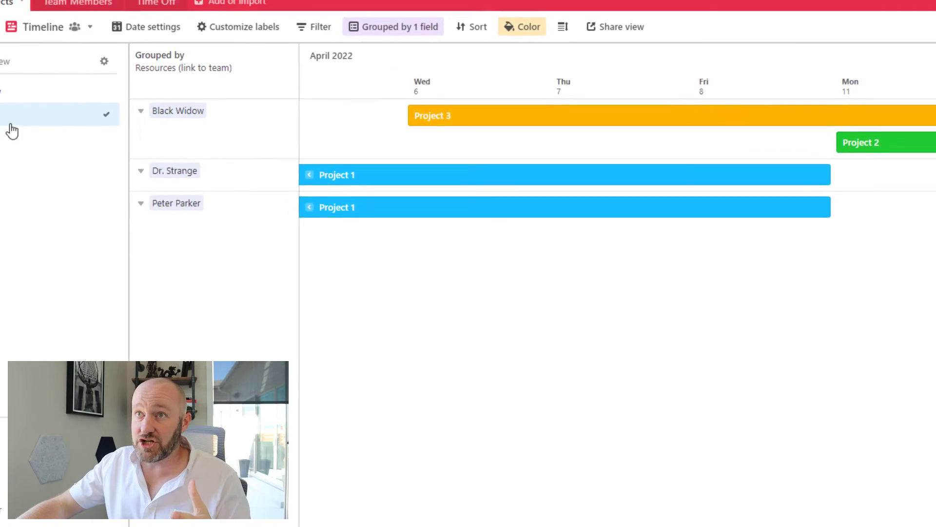
In the grid, rename Project 1 to 'Project 1 - Part 1' and add a Blue 'Project 1 - Part 2' record
left_click(9, 91)
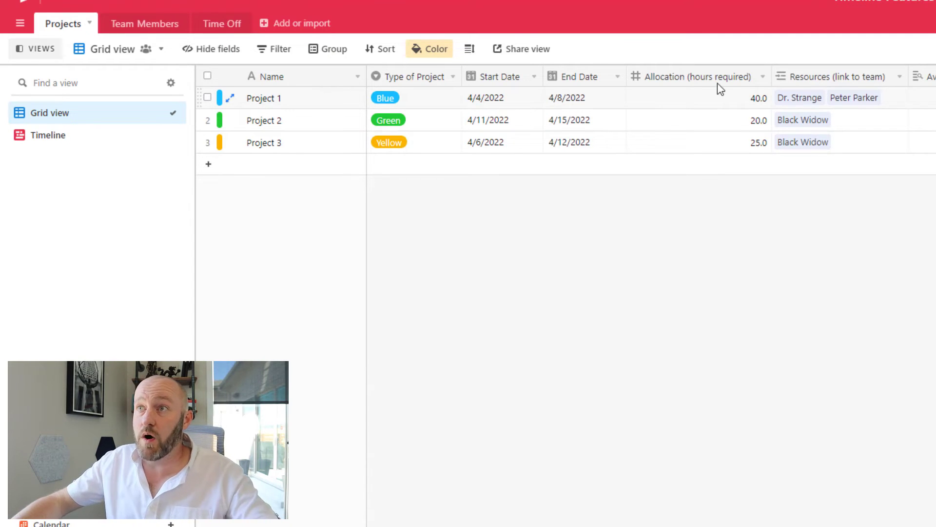
double_click(340, 101)
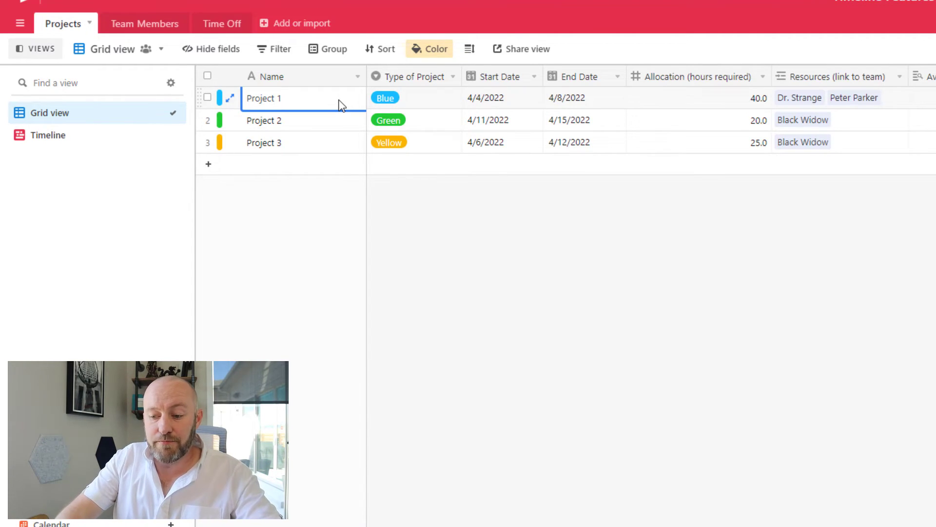
type("- Par")
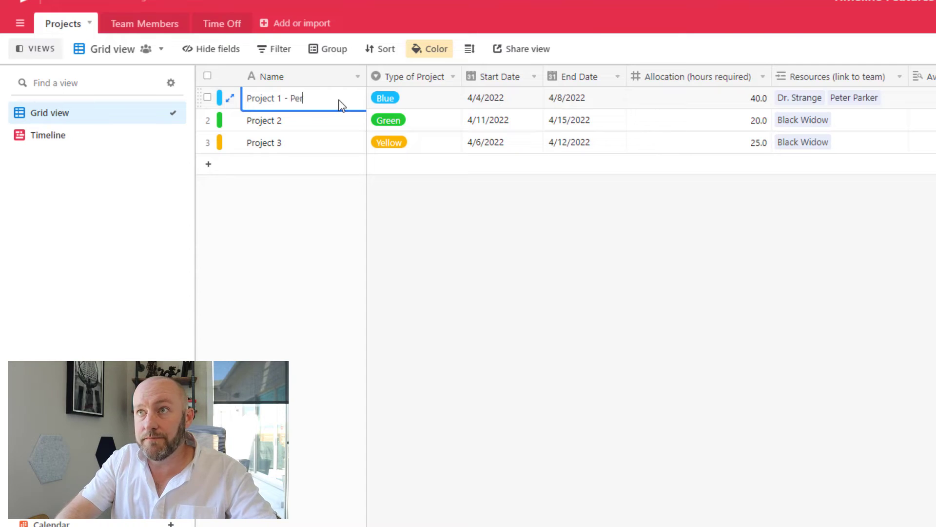
type("t 1")
key("Return")
left_click(318, 100)
key("shift+Return")
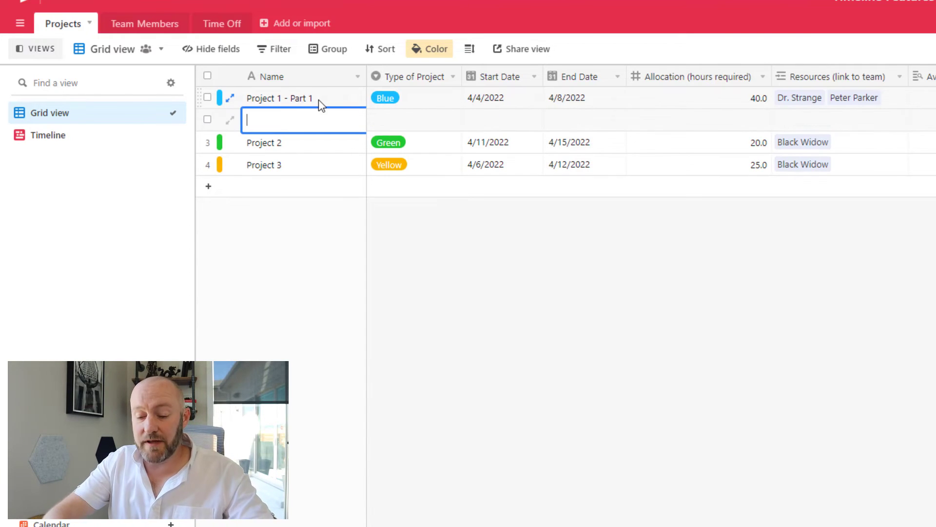
type("Project 1 ")
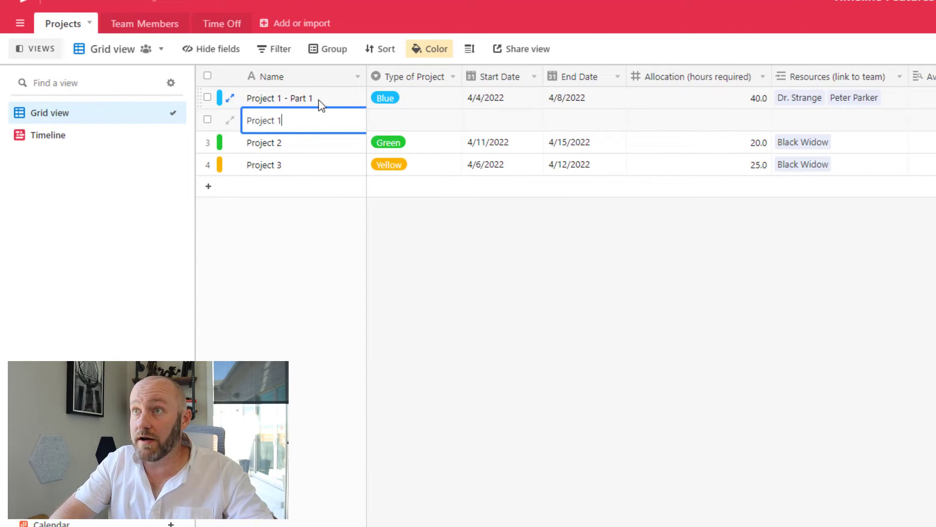
type("- Part 2")
key("Tab")
type("b")
key("Return")
key("Tab")
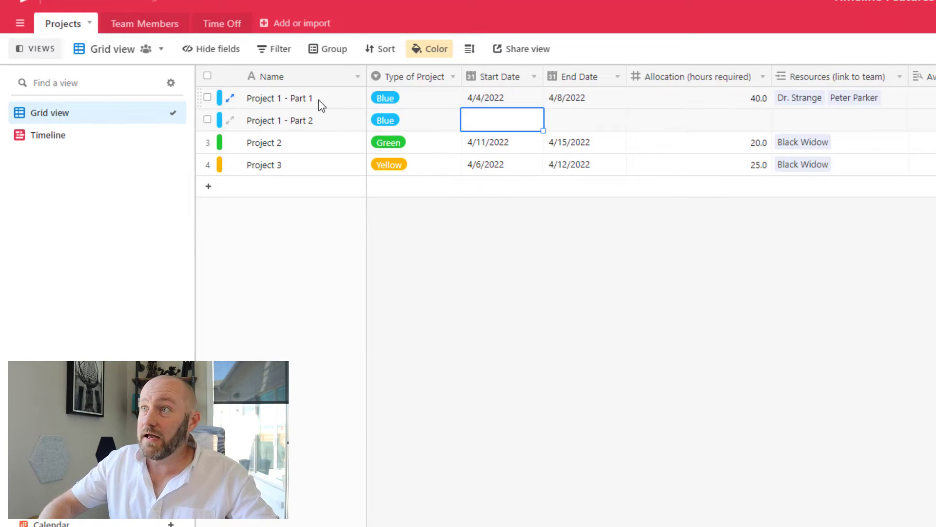
End Part 1 on 4/6/2022 and run Part 2 from 4/7/2022 to 4/8/2022
scroll(317, 104, "right", 5)
double_click(354, 98)
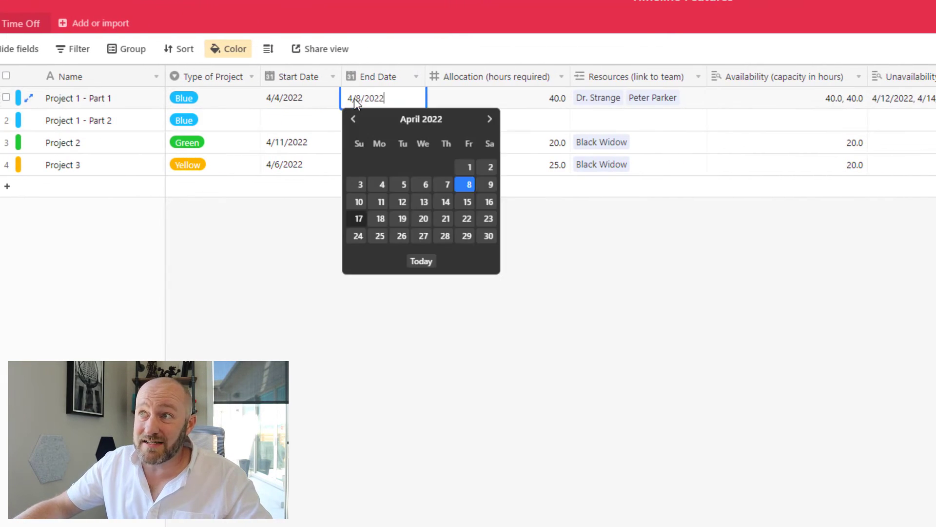
left_click(425, 185)
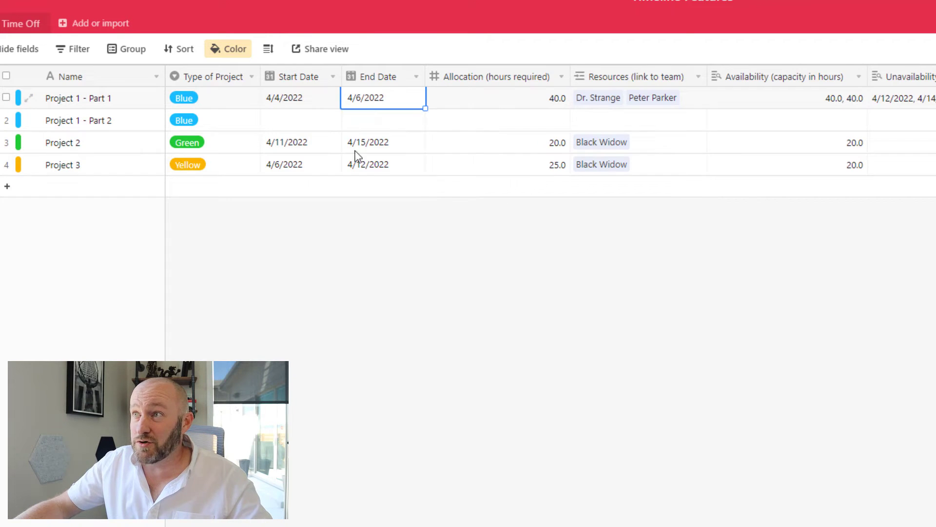
double_click(298, 122)
left_click(359, 207)
left_click(361, 126)
key("Return")
left_click(467, 207)
Move Part 1's second linked team member over to Part 2
left_click(671, 106)
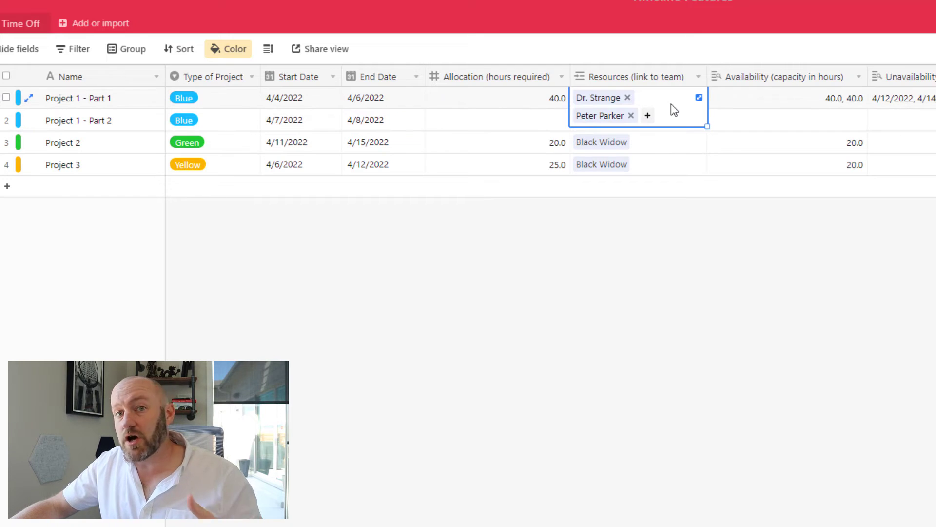
left_click(630, 116)
left_click(579, 122)
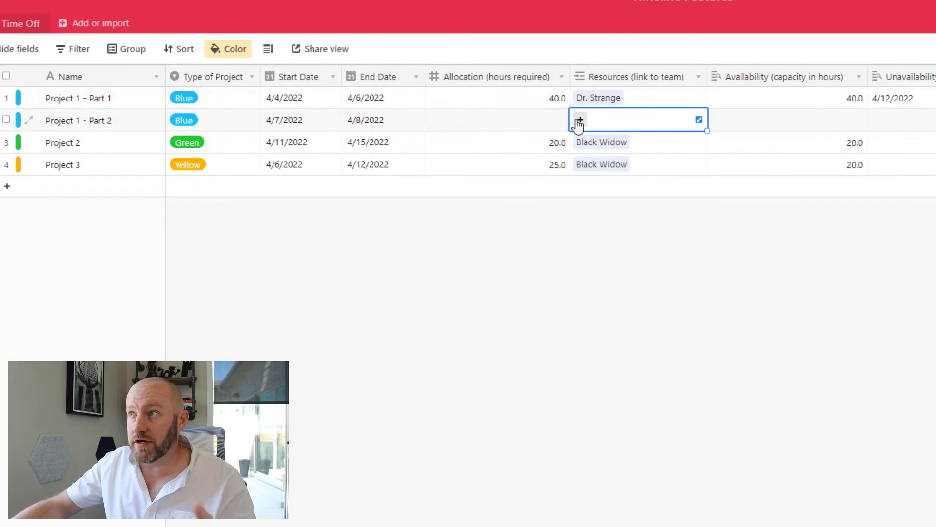
left_click(579, 121)
left_click(498, 132)
Enter allocations of 30 hours for Part 1 and 10 hours for Part 2
left_click(558, 100)
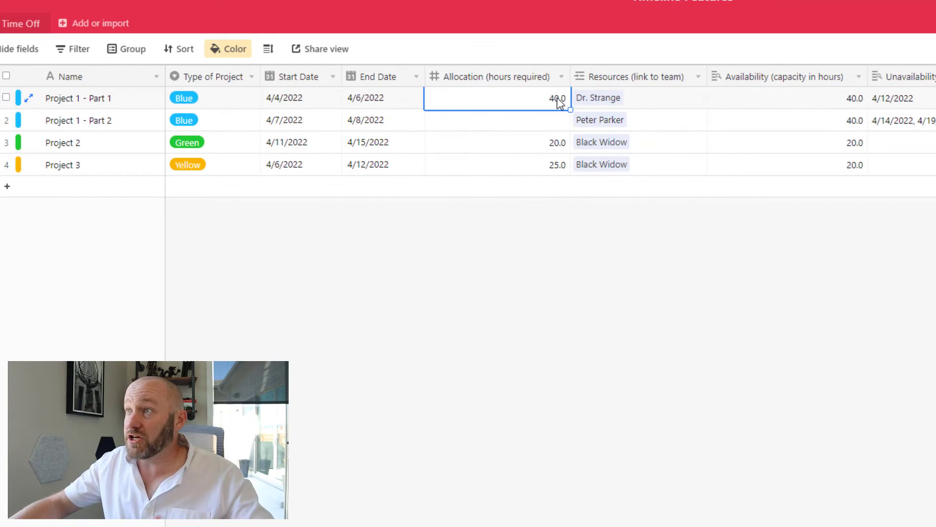
type("30")
key("Return")
type("10")
key("Return")
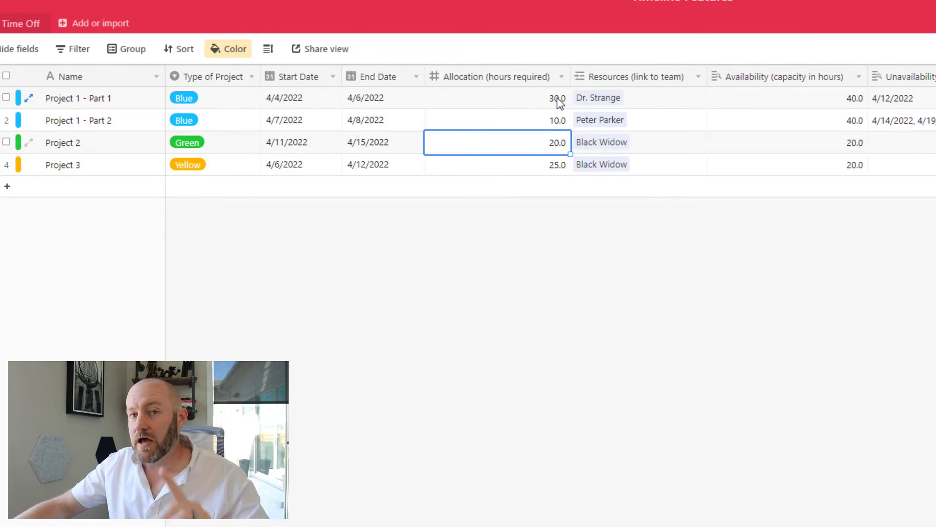
Turn off Allow linking to multiple records on the Resources (link to team) field and save
double_click(627, 80)
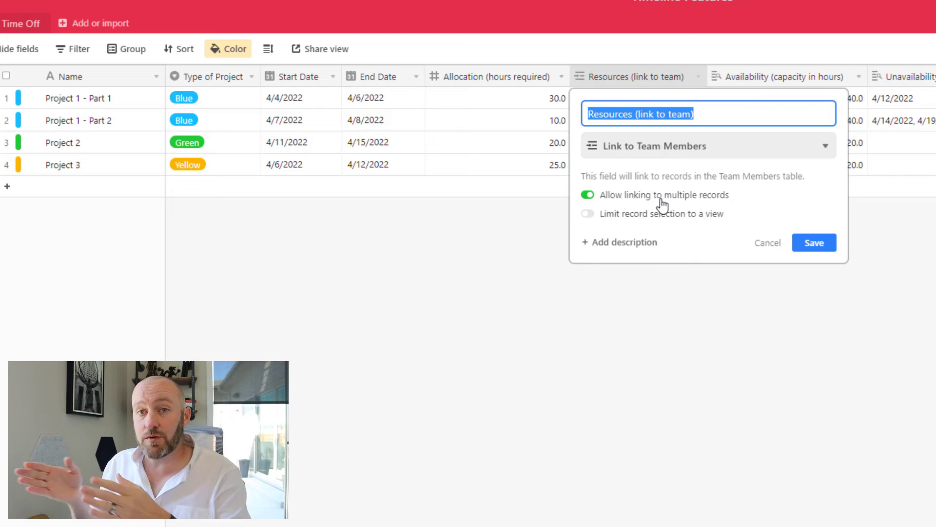
left_click(662, 205)
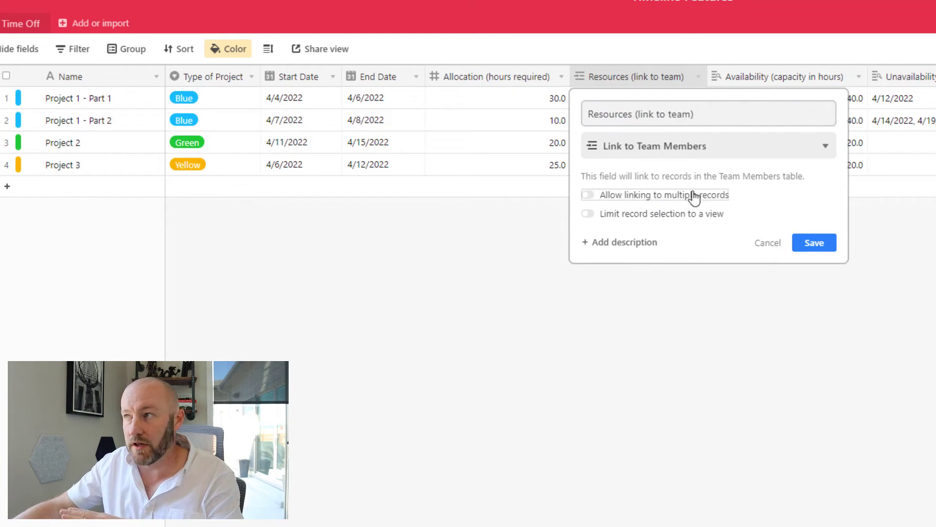
left_click(813, 243)
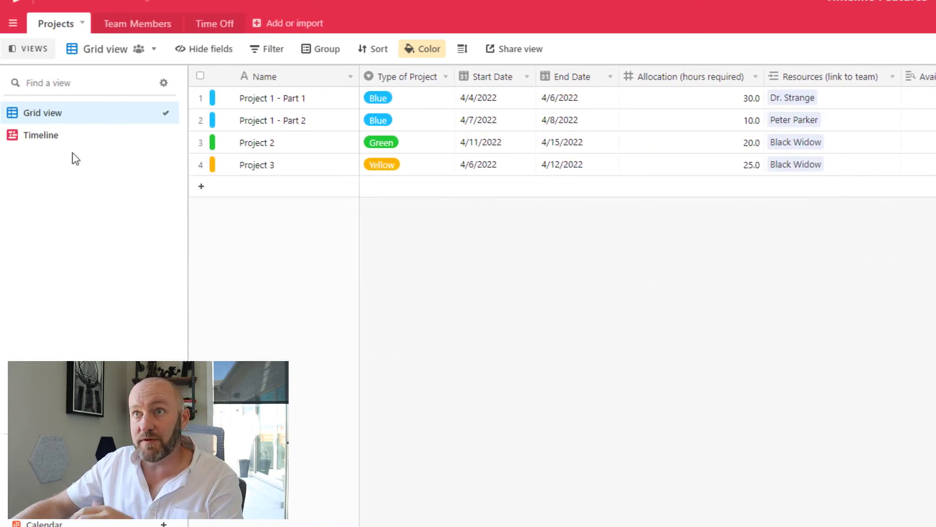
Open the Timeline view and pick Utilization as the footer summary
left_click(73, 136)
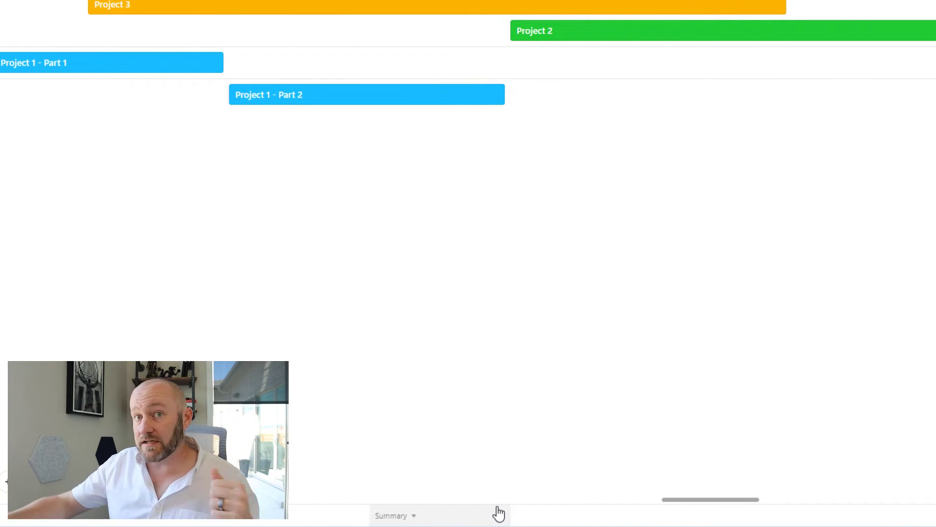
left_click(499, 513)
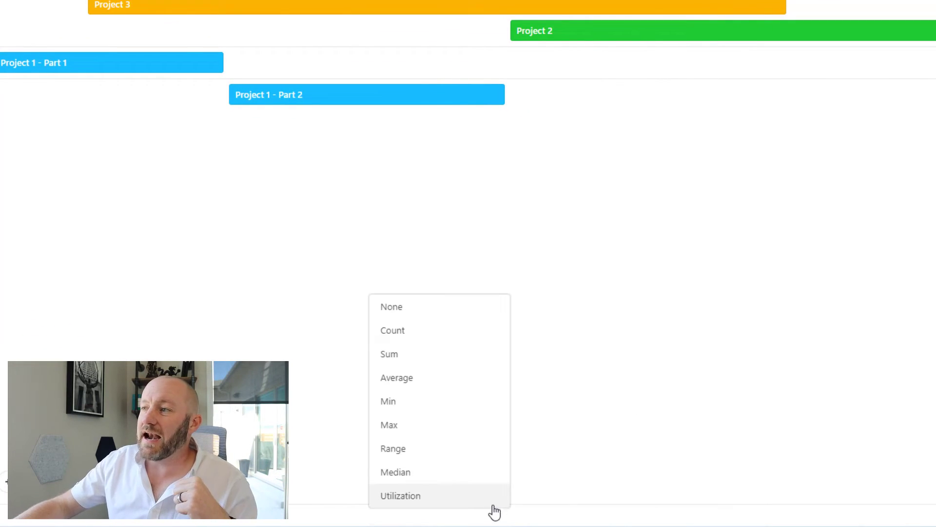
left_click(401, 496)
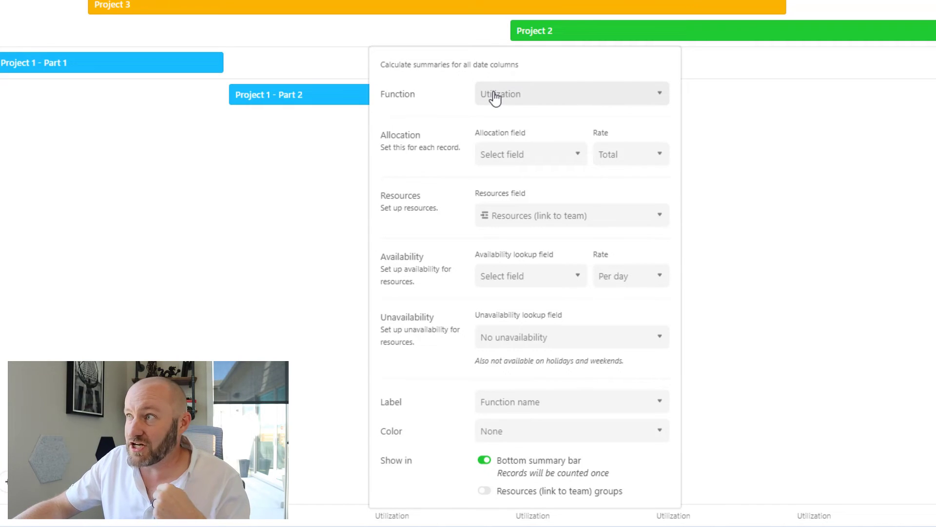
Set allocation to Allocation (hours required) at Total rate, keeping Resources (link to team) as resource field
left_click(517, 164)
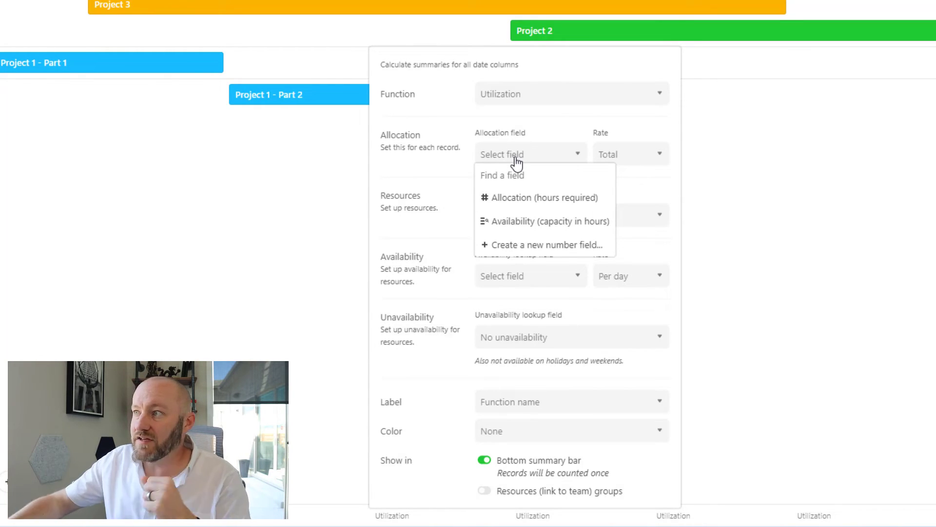
left_click(510, 200)
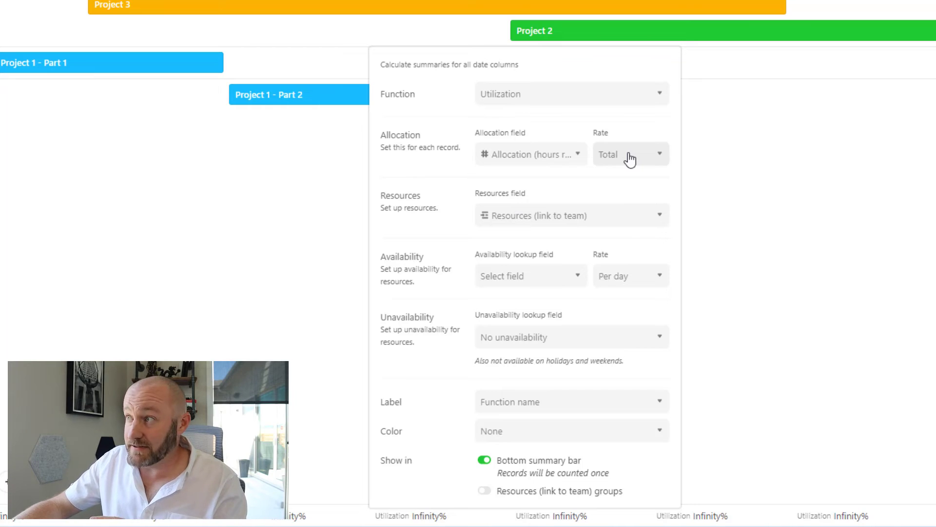
left_click(630, 159)
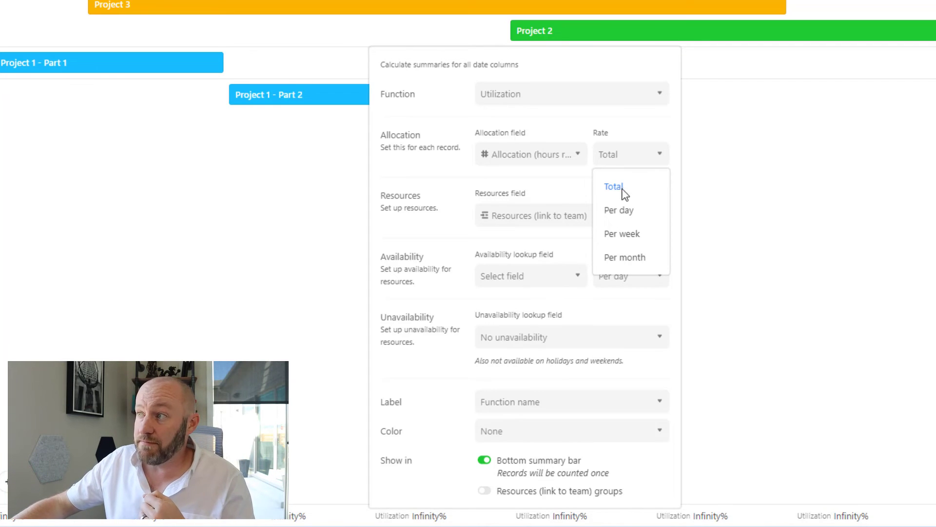
left_click(569, 188)
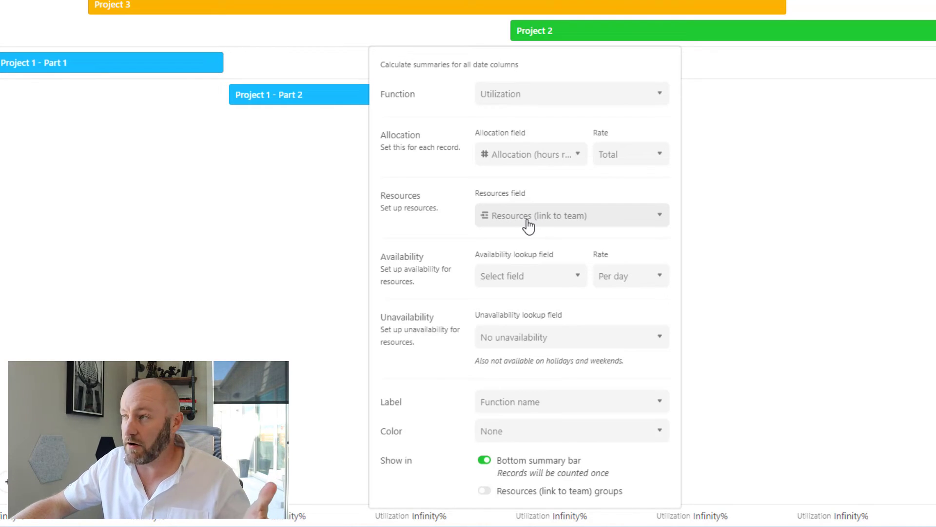
left_click(527, 225)
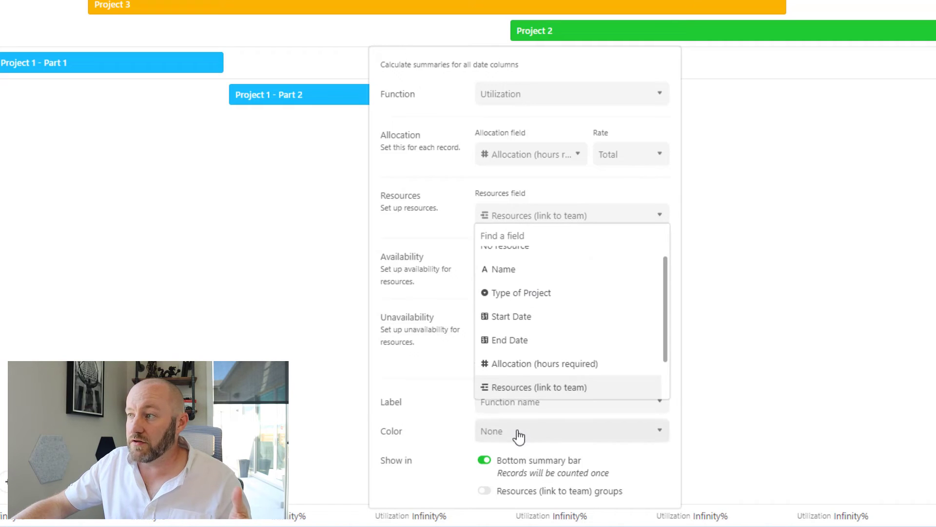
left_click(533, 387)
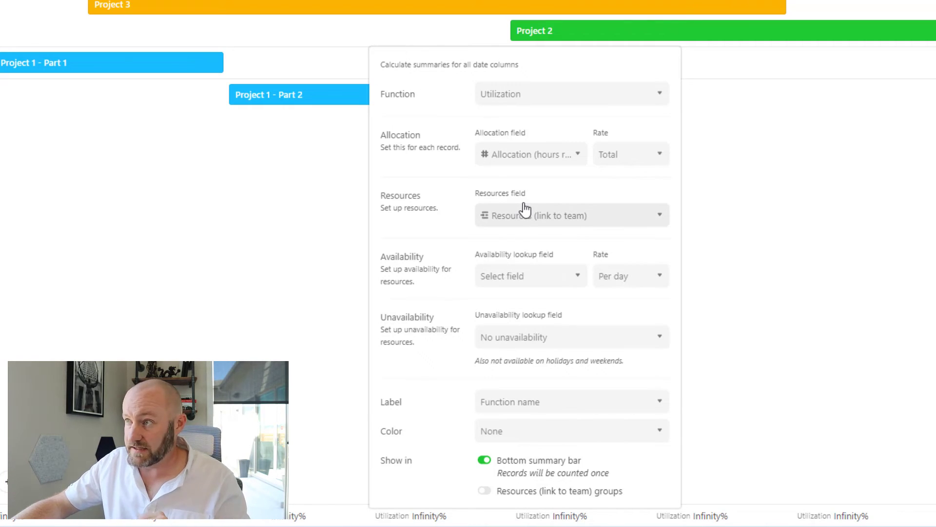
Use Availability (capacity in hours) per week and Unavailability (Days Off) for utilization
left_click(516, 284)
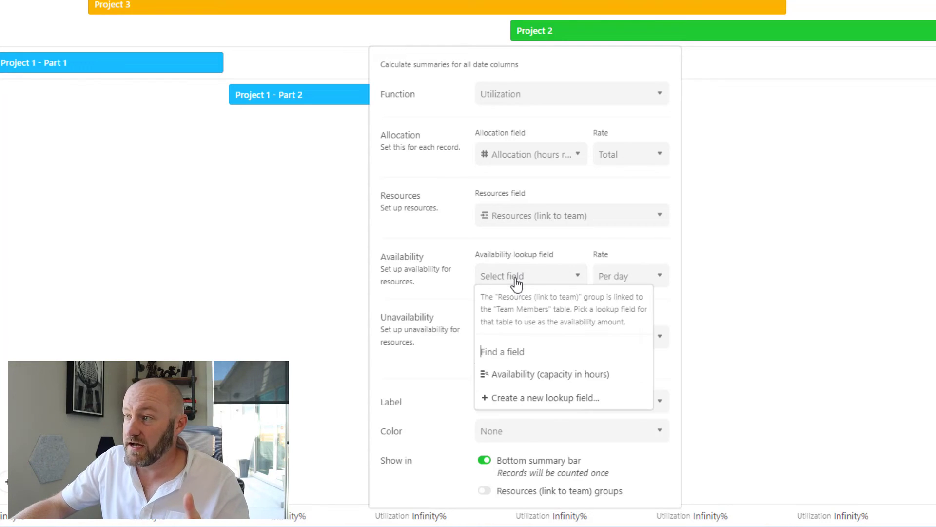
left_click(529, 379)
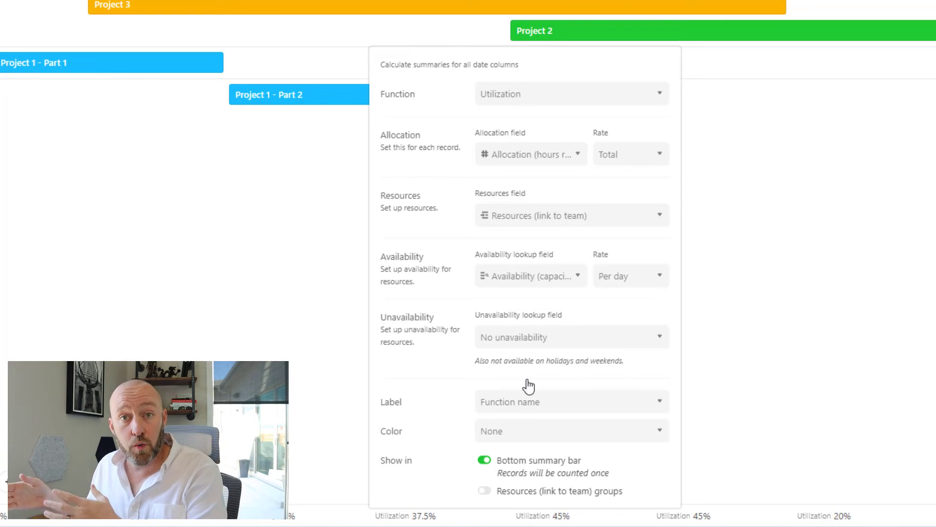
left_click(624, 277)
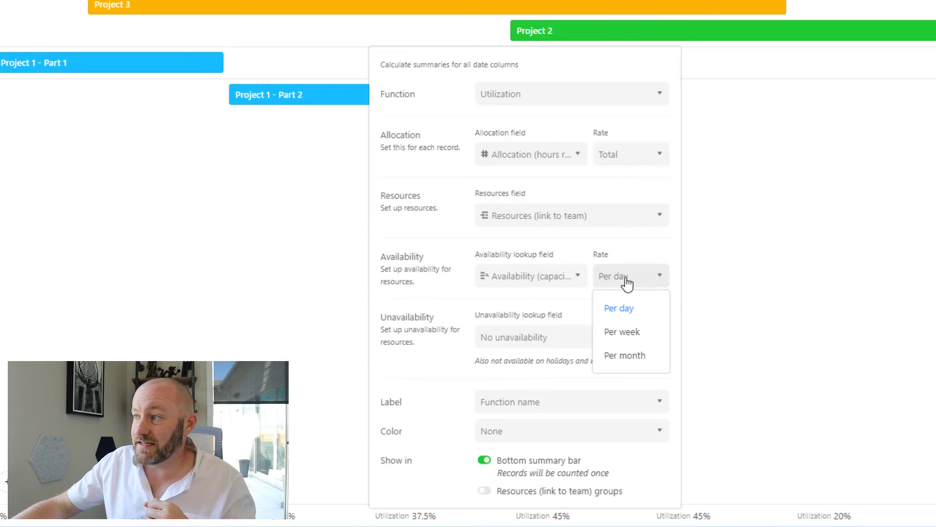
left_click(615, 334)
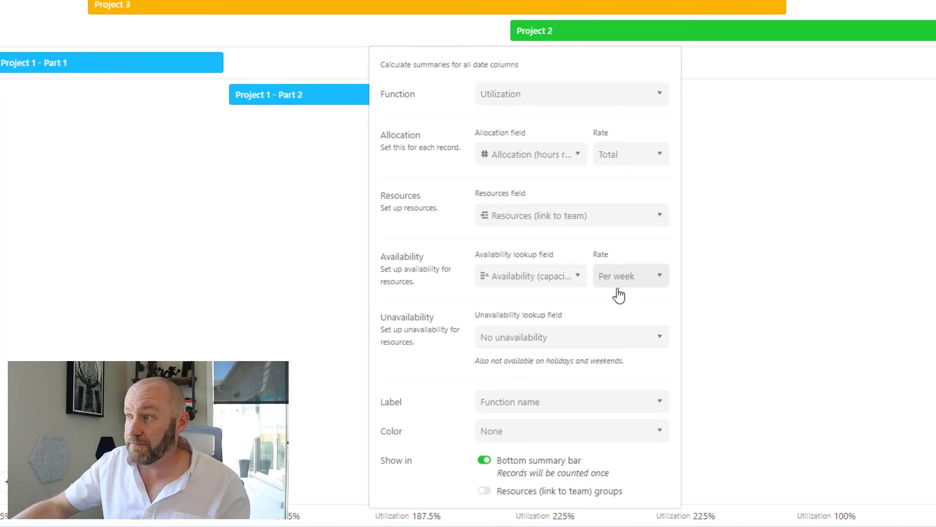
left_click(539, 343)
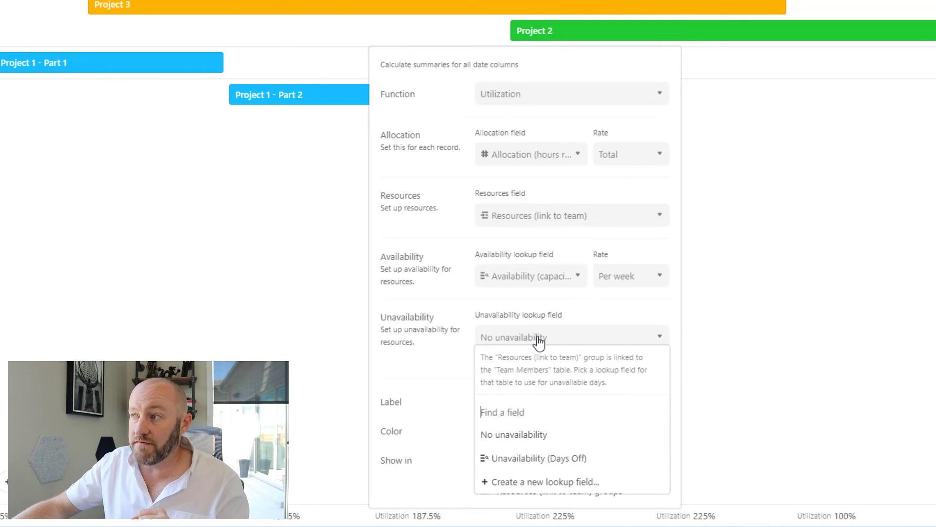
left_click(539, 461)
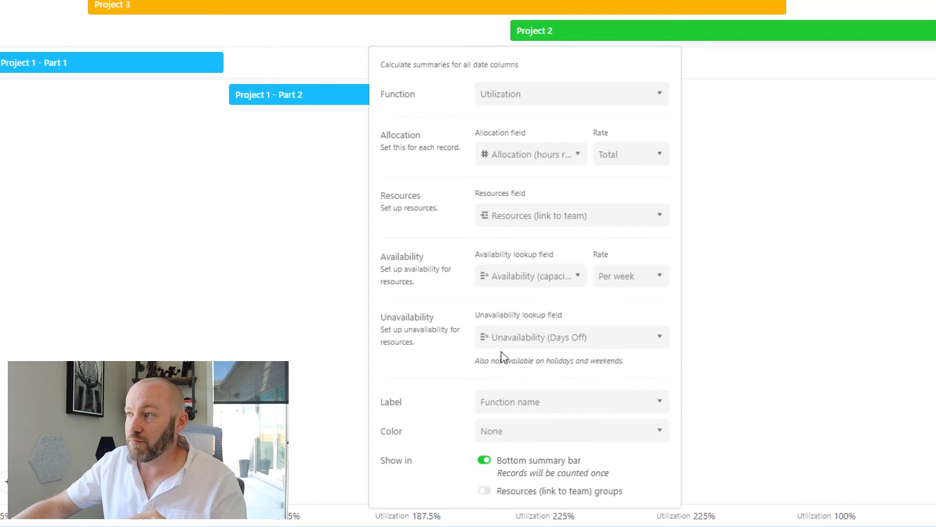
Add a red colour rule for utilization summaries above 100
left_click(539, 435)
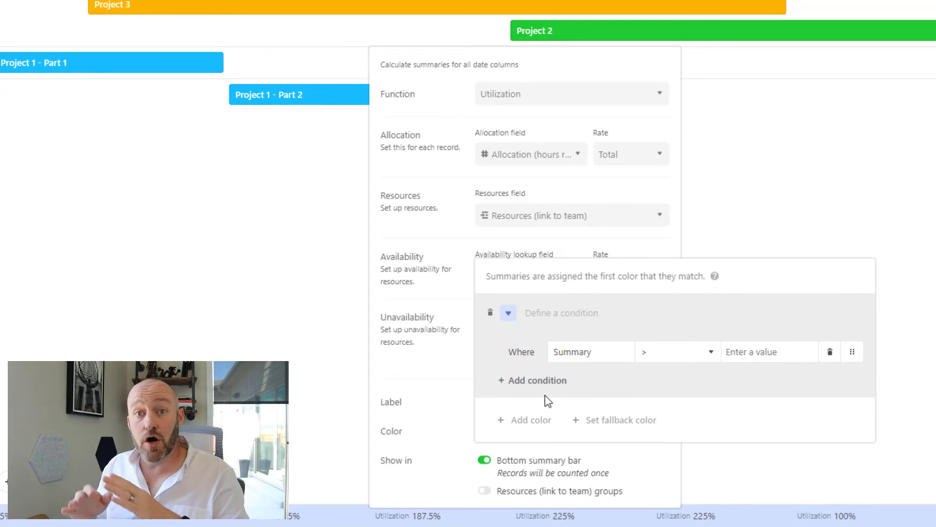
left_click(509, 315)
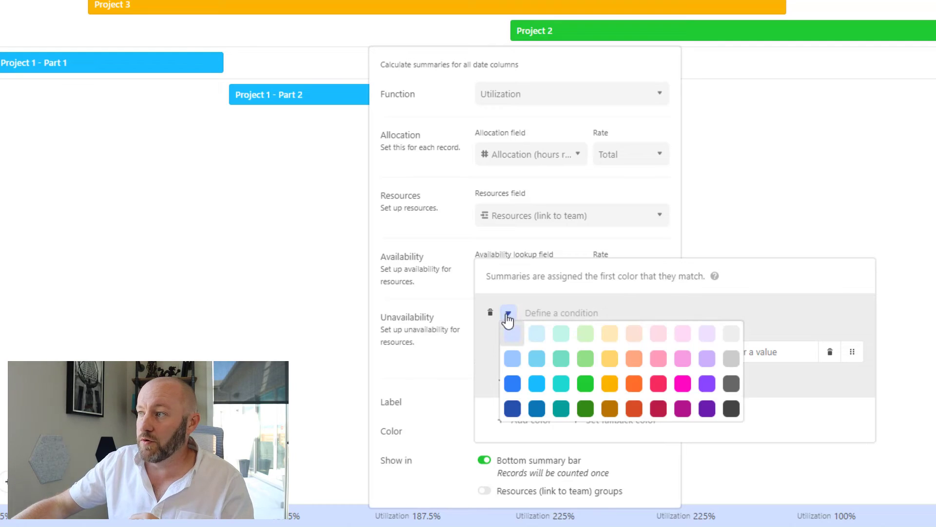
left_click(655, 391)
left_click(796, 358)
type("100")
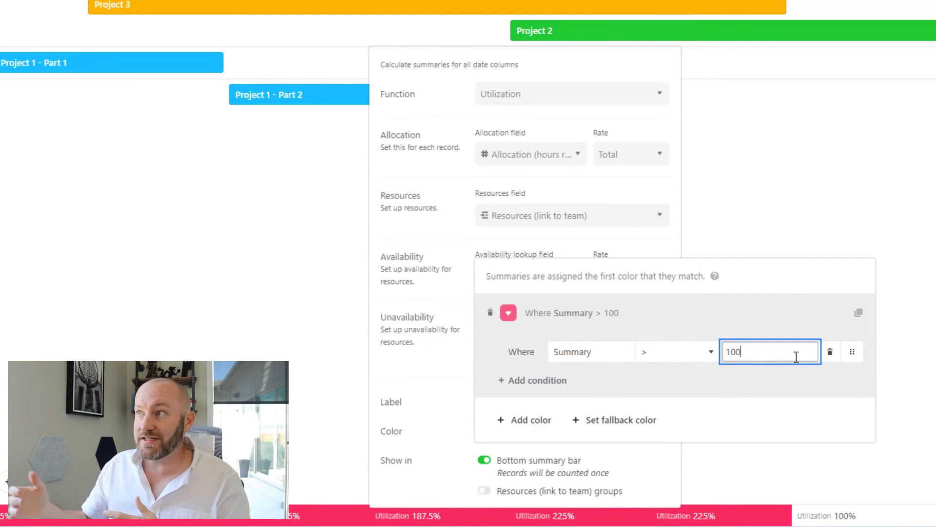
left_click(762, 389)
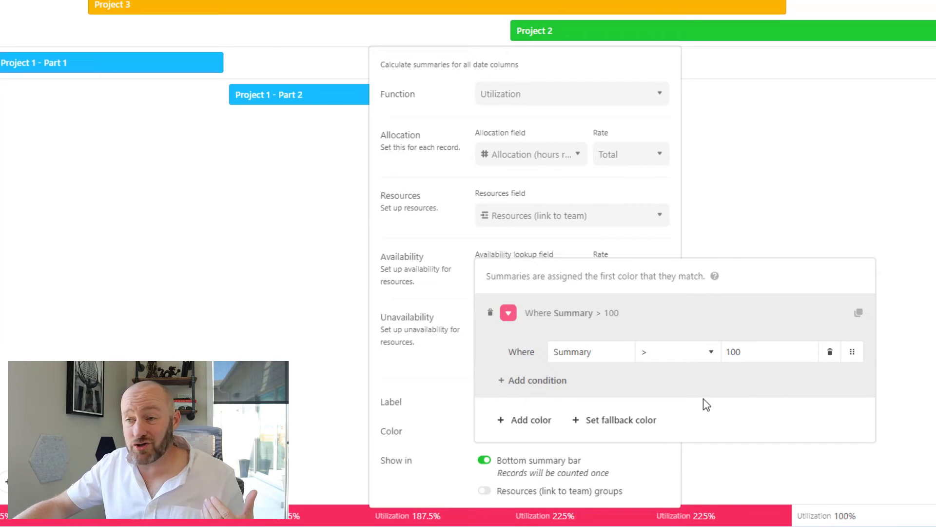
Add a second orange colour rule with the condition Summary < 20
left_click(531, 421)
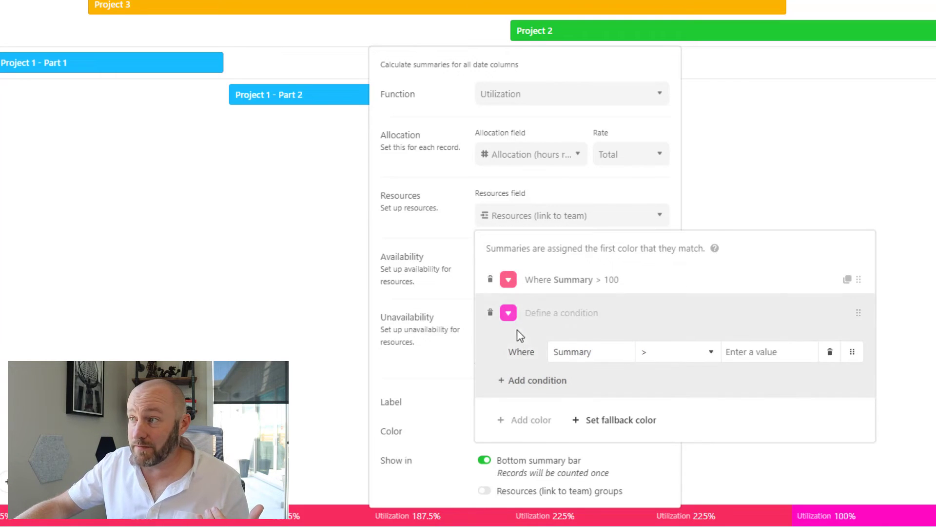
left_click(509, 314)
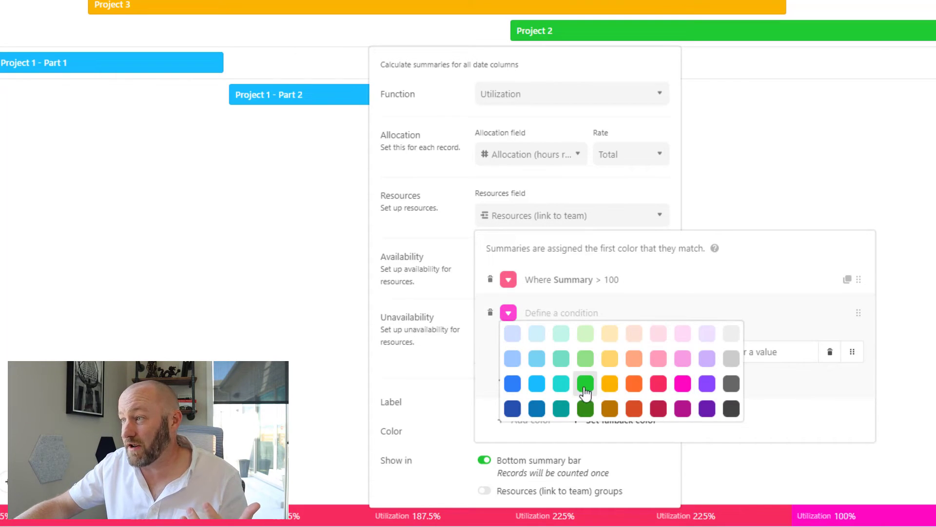
left_click(633, 385)
left_click(648, 351)
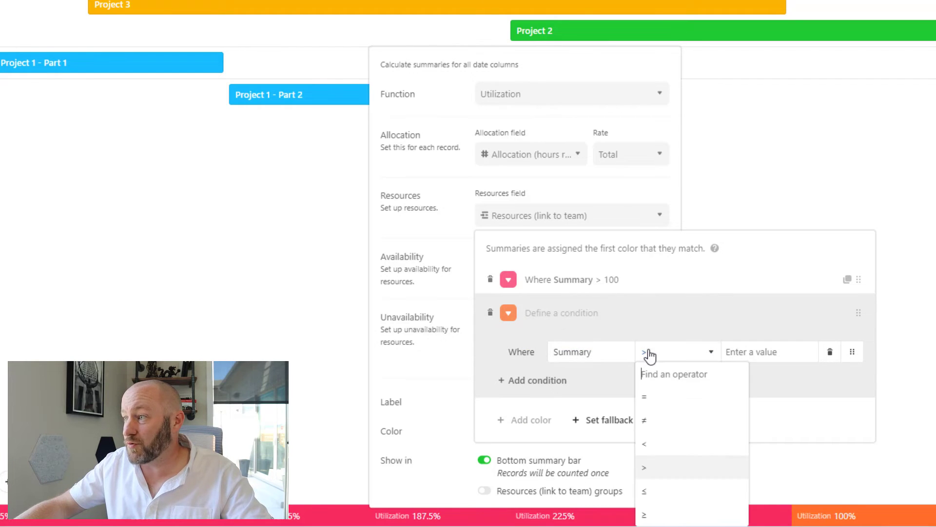
left_click(650, 431)
left_click(753, 356)
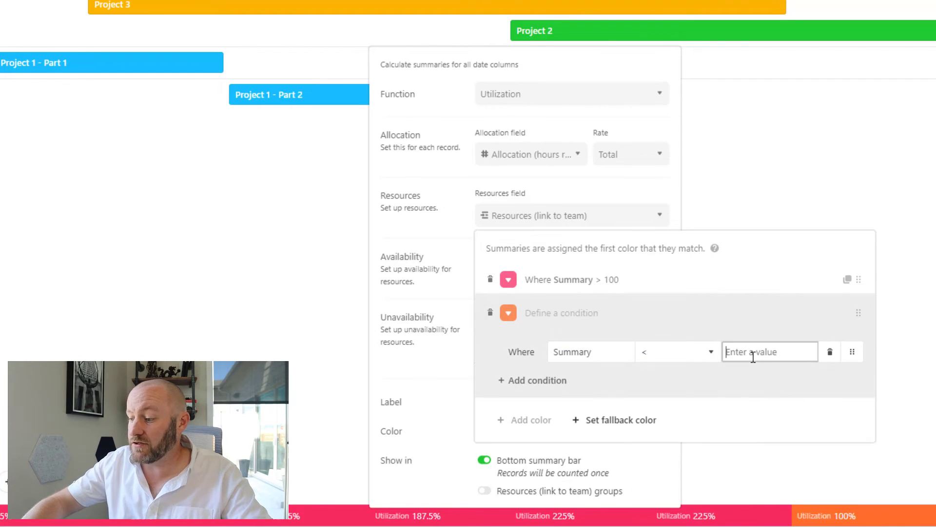
type("20")
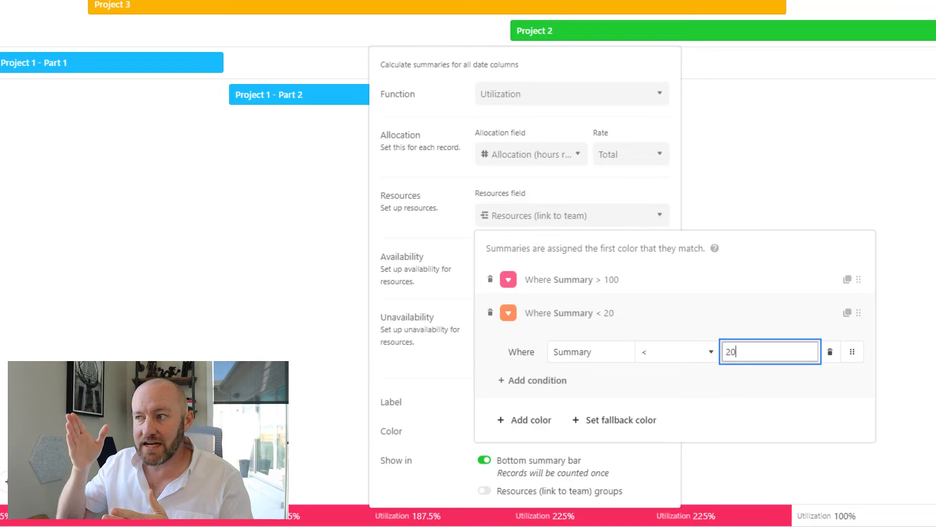
Show utilization on the Resources (link to team) group rows and turn off the bottom summary bar
left_click(430, 407)
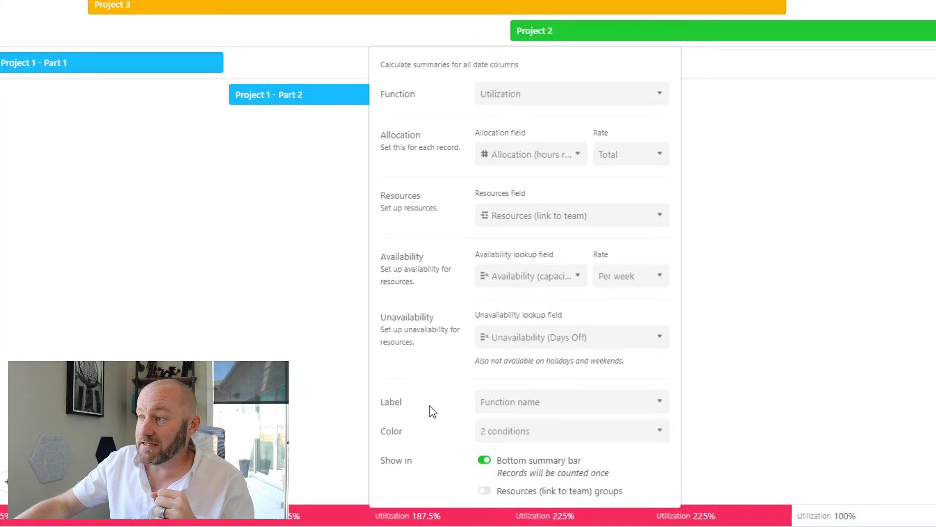
left_click(485, 492)
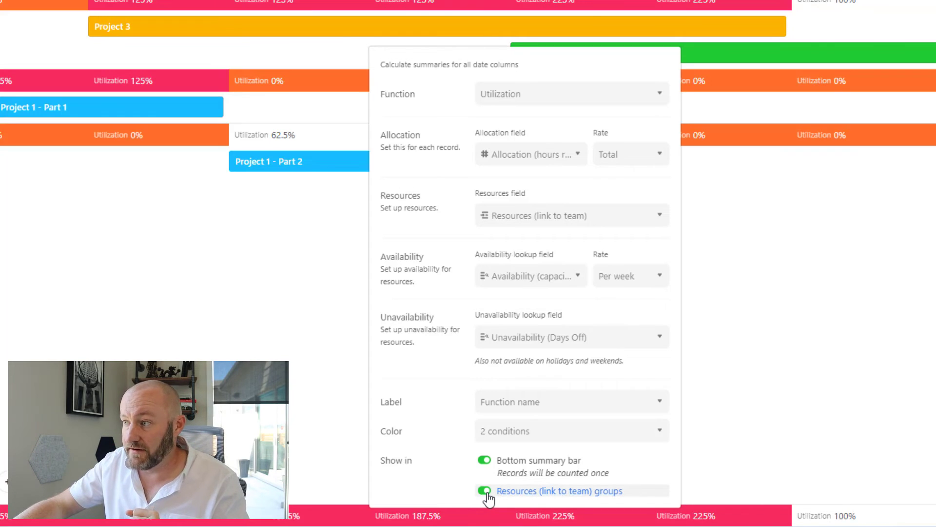
left_click(490, 462)
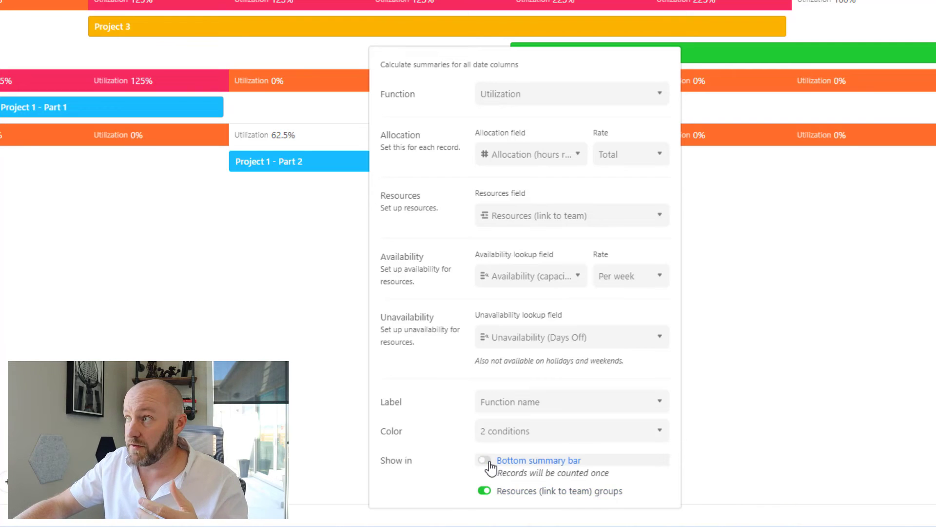
left_click(251, 355)
scroll(300, 297, "up", 3)
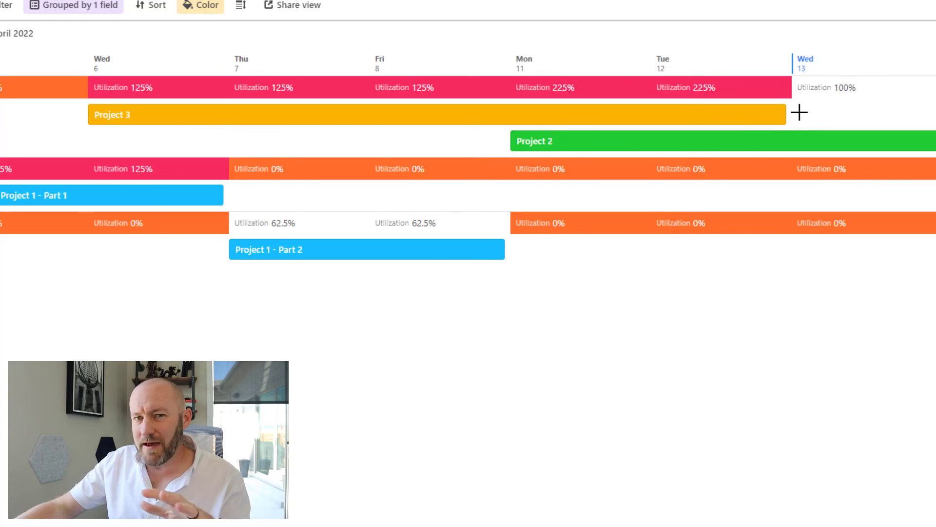
Delete the orange 'Summary < 20' utilization colour rule, then switch to the projects Grid view
scroll(671, 138, "down", 2)
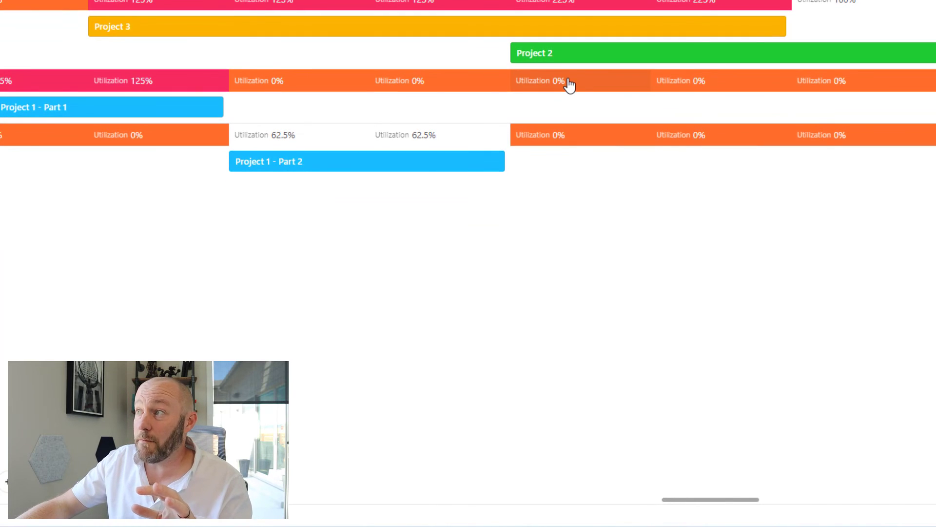
left_click(570, 85)
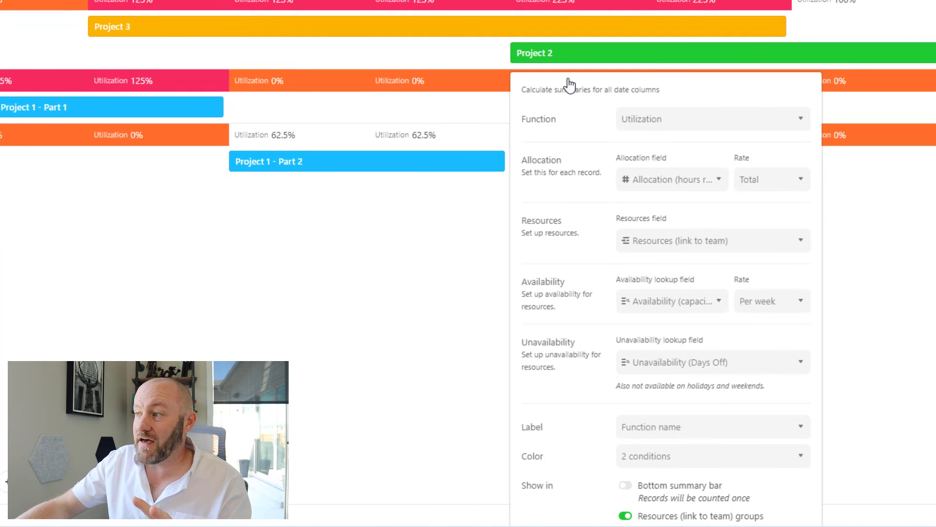
left_click(681, 454)
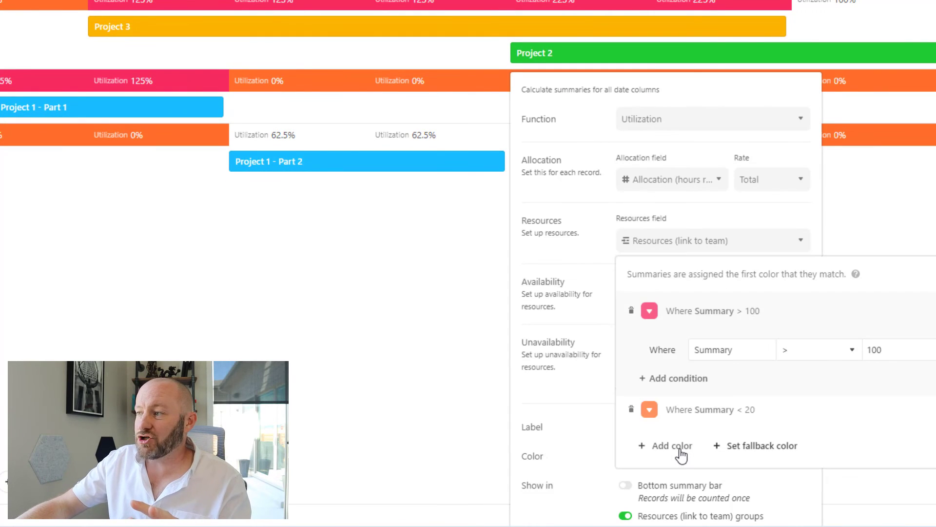
left_click(631, 410)
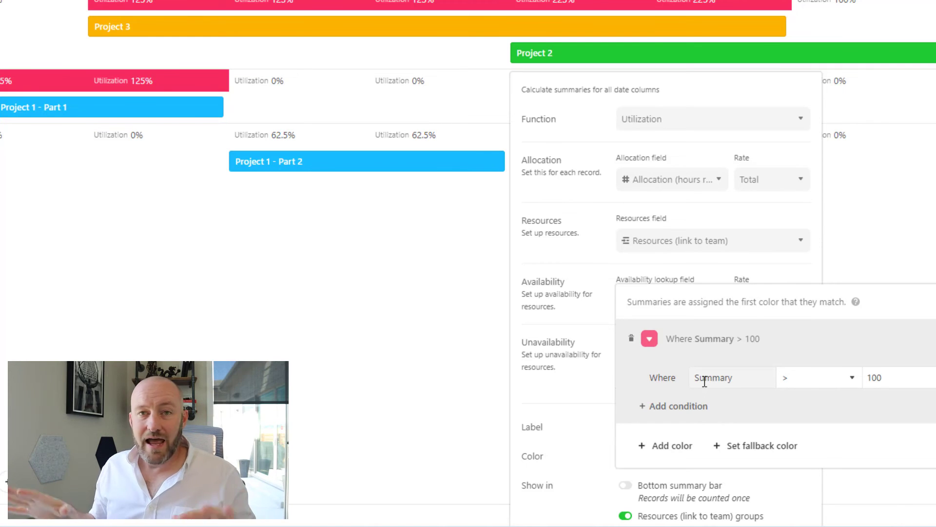
left_click(415, 303)
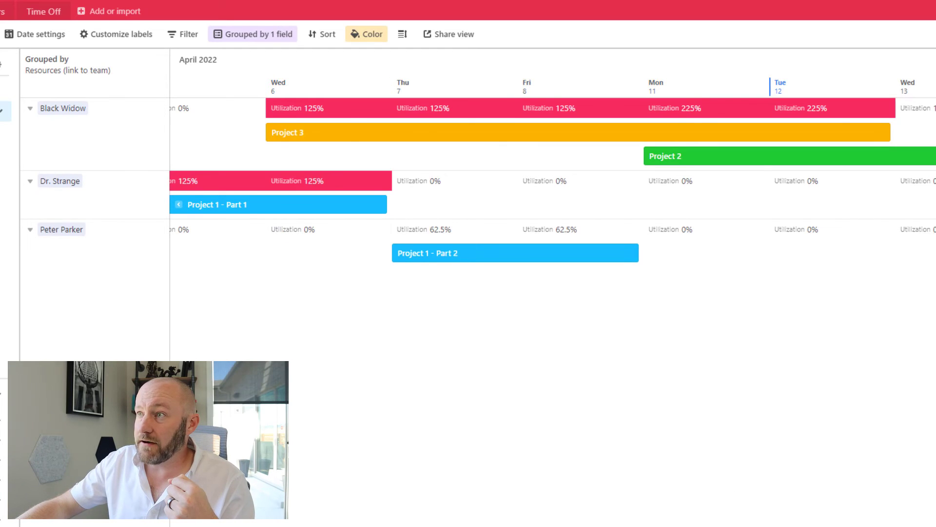
scroll(683, 293, "left", 10)
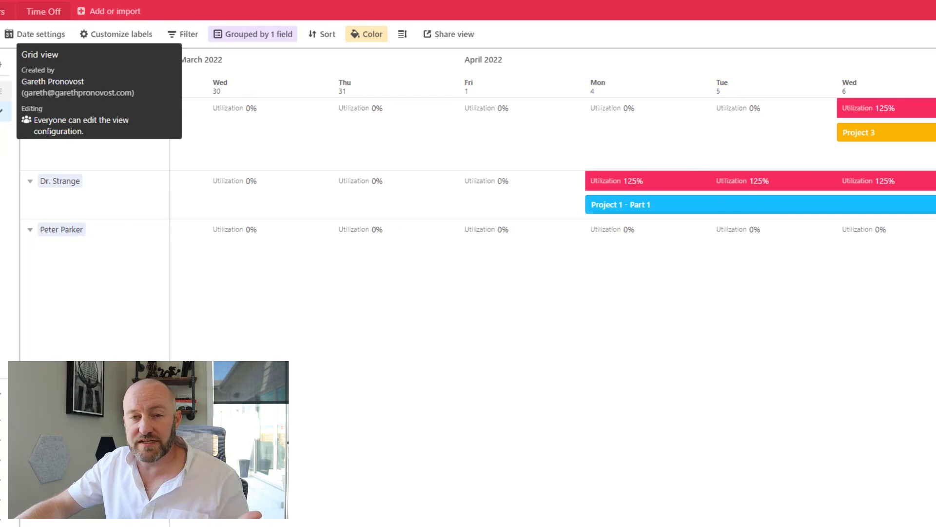
left_click(4, 90)
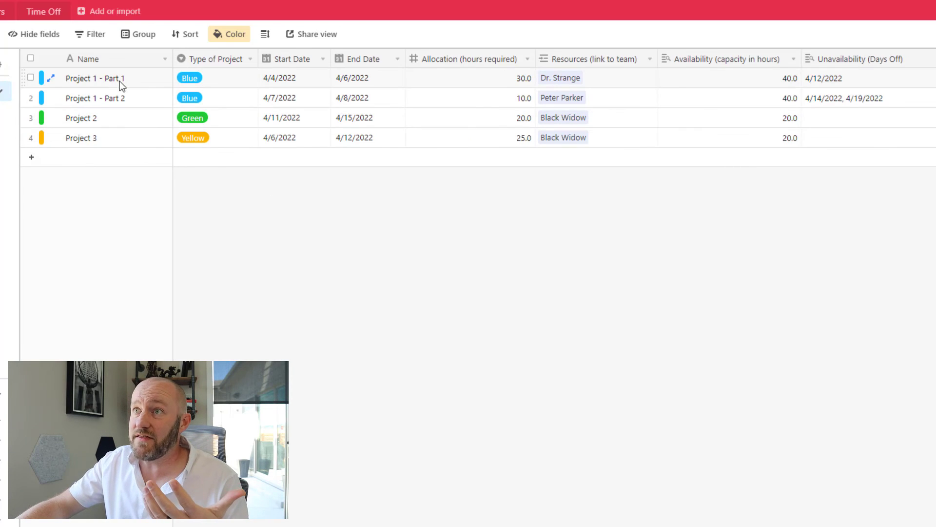
Review Project 1 - Part 1's record and Allocation hours, then return to the Timeline view
left_click(104, 86)
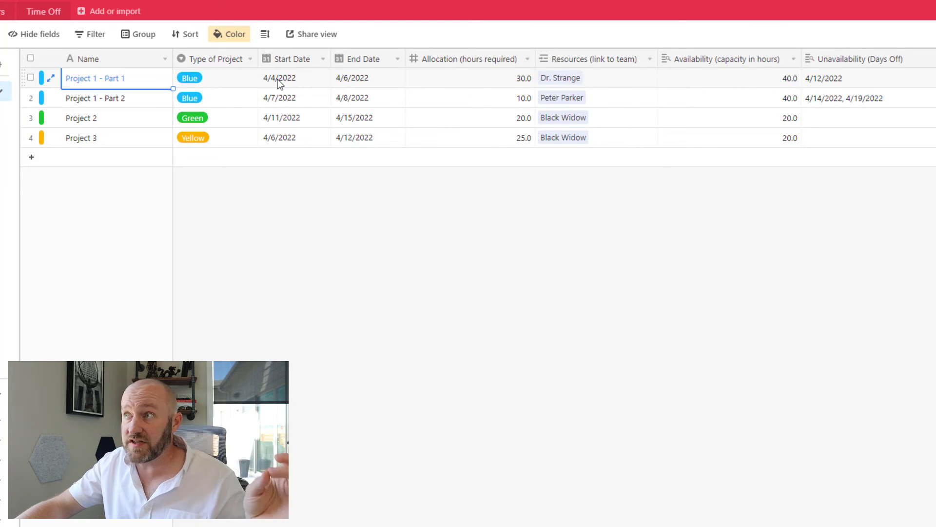
left_click(509, 86)
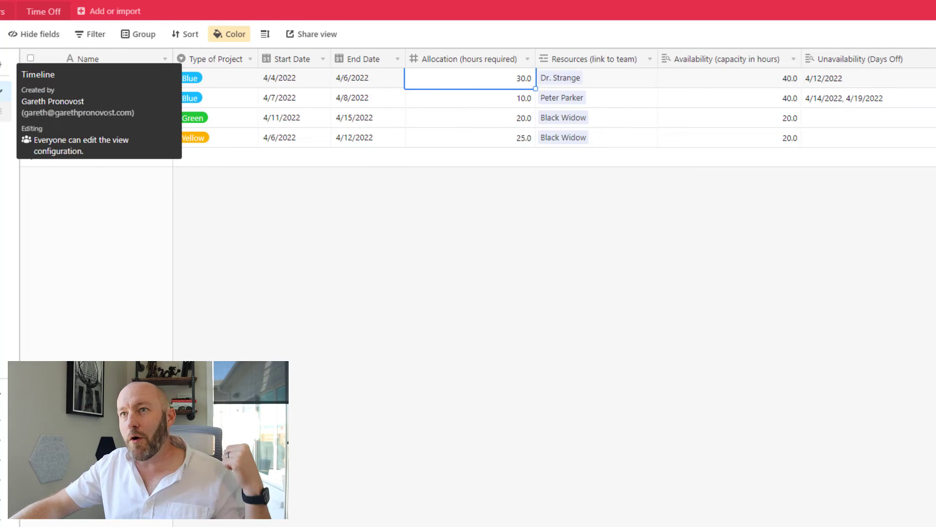
left_click(2, 111)
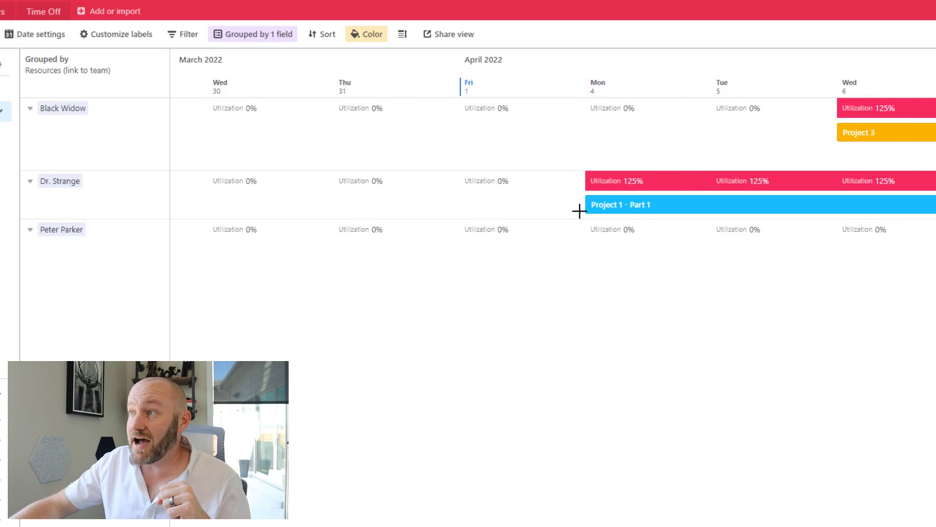
Drag the timeline bars so Project 1 - Part 1 starts Apr 1, Project 3 starts Apr 4, and Project 2 spans Apr 13–19
left_click_drag(586, 203, 461, 203)
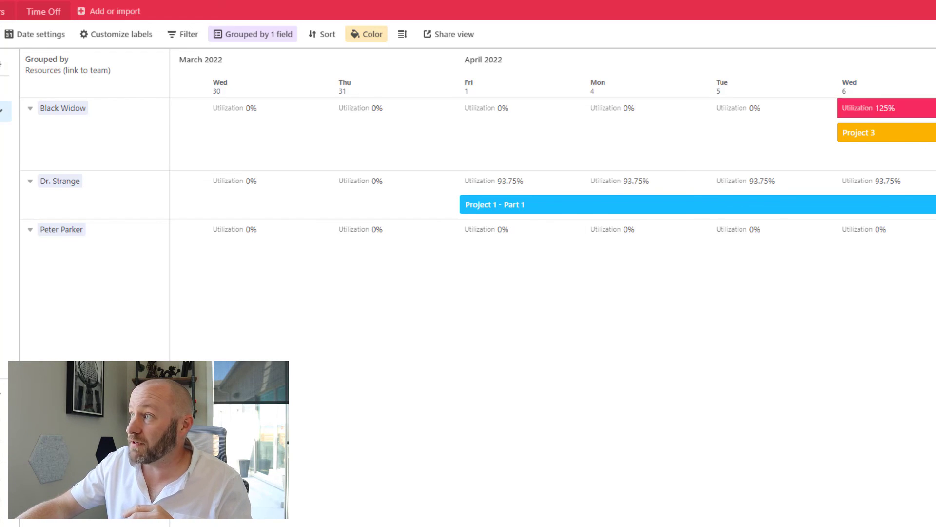
scroll(853, 138, "right", 5)
left_click_drag(602, 136, 478, 136)
scroll(478, 136, "right", 10)
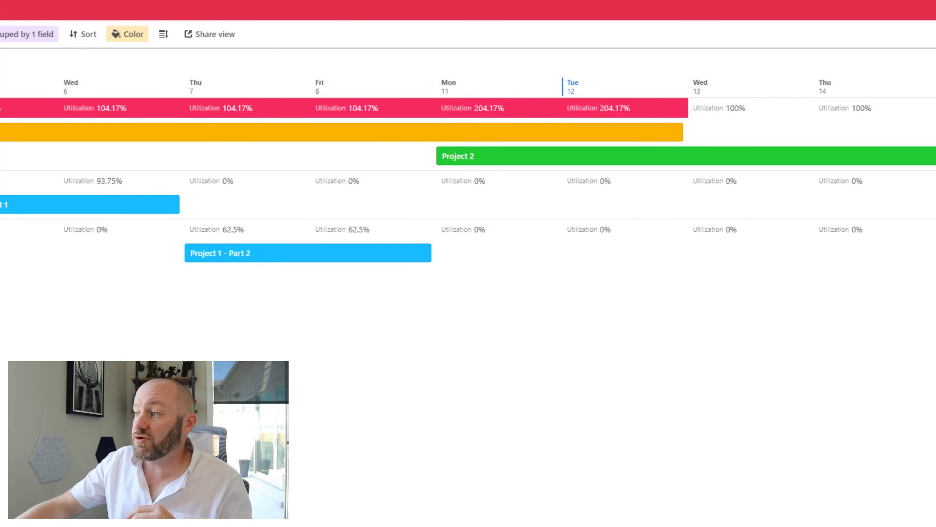
scroll(556, 252, "left", 10)
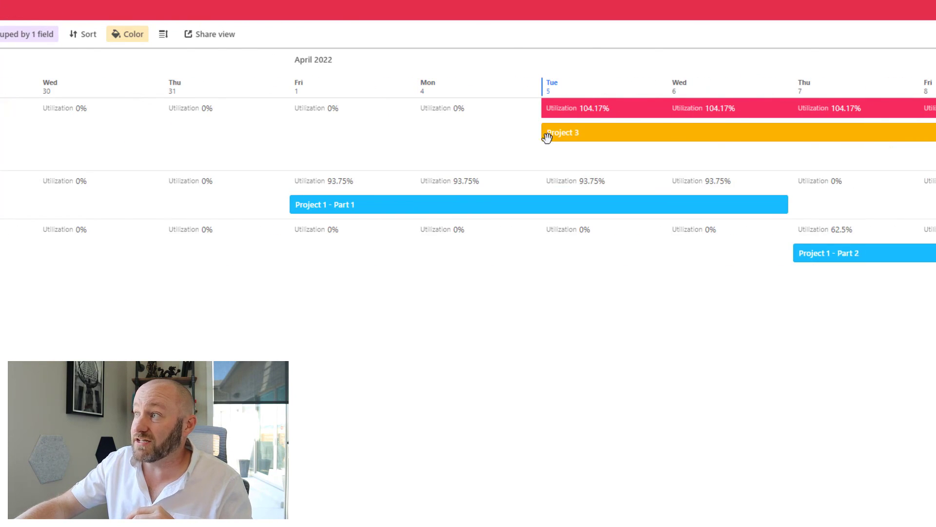
left_click_drag(547, 138, 424, 138)
scroll(425, 138, "right", 8)
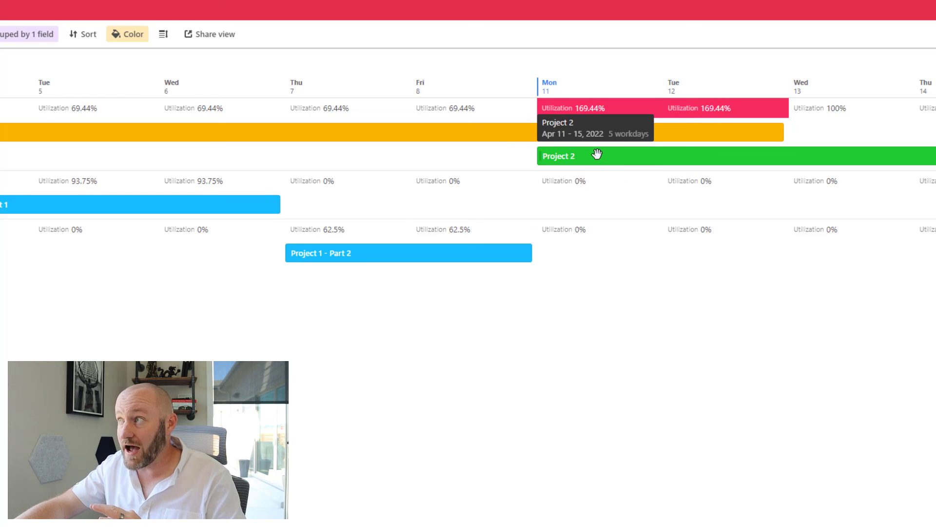
left_click_drag(597, 155, 804, 153)
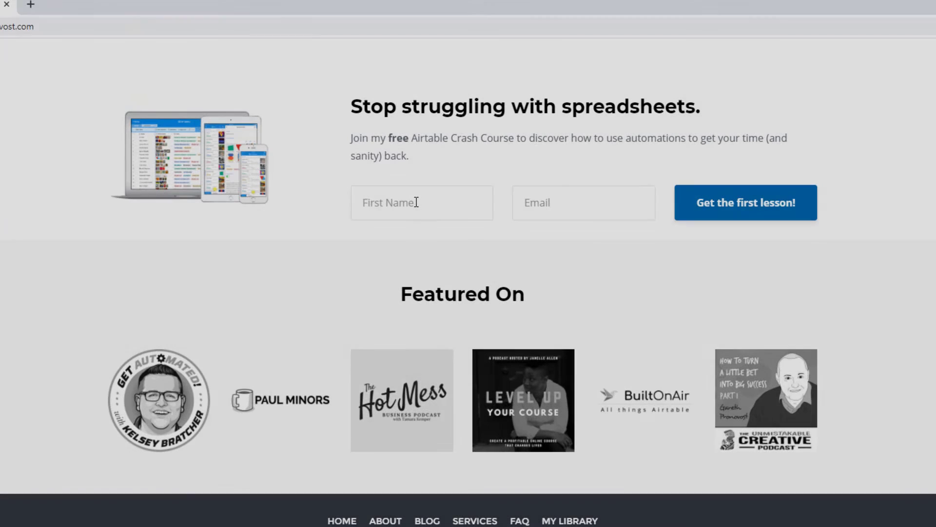
Enter a first name on the crash-course sign-up form and accept the suggested email address
left_click(416, 202)
type("Gareth")
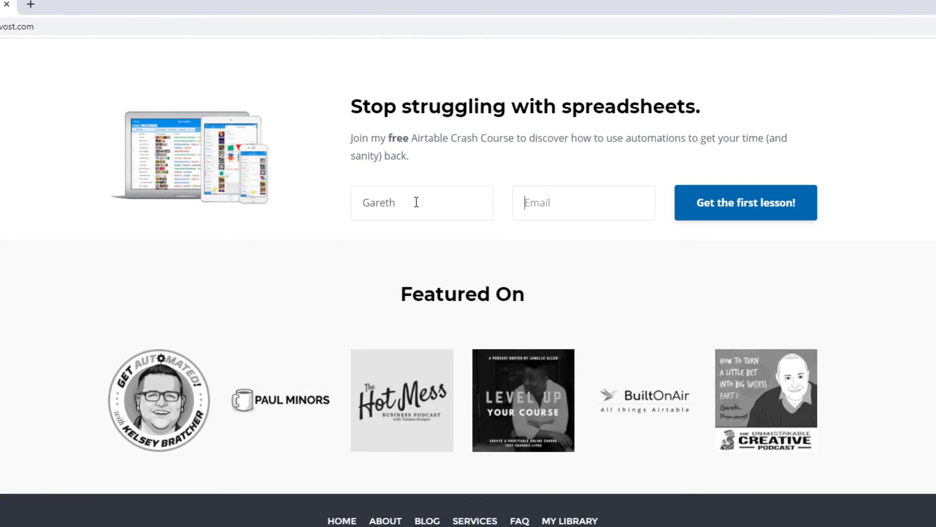
type("garet")
key("Down")
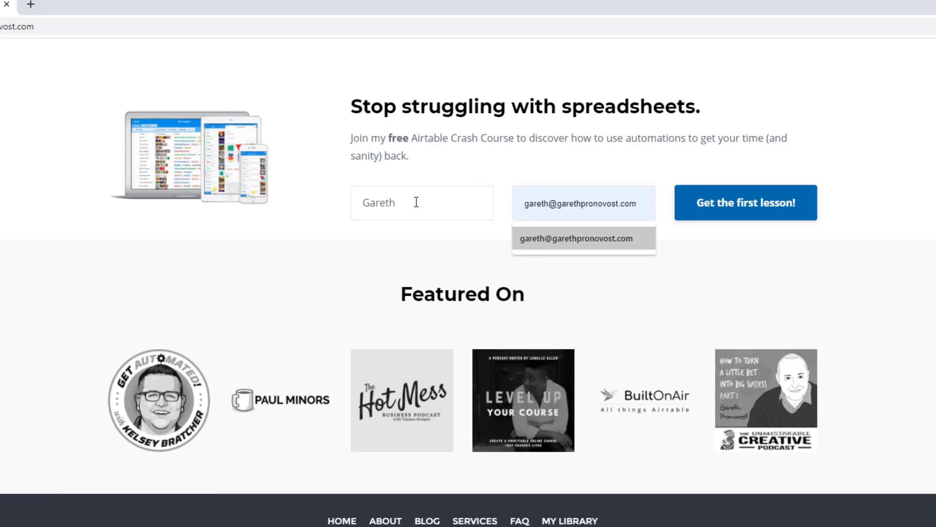
key("Return")
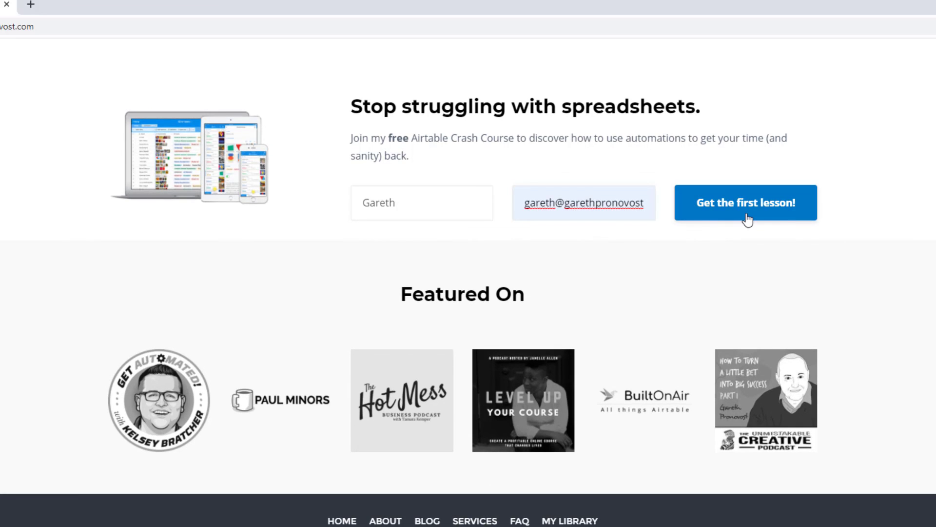
Go to the GAP Consulting Services page for Airtable consulting
scroll(748, 219, "up", 20)
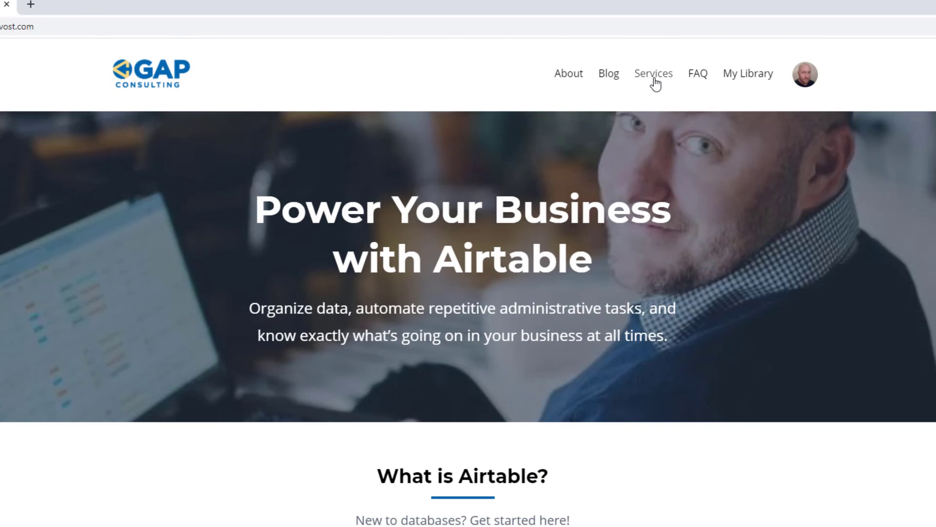
left_click(655, 80)
scroll(354, 324, "down", 10)
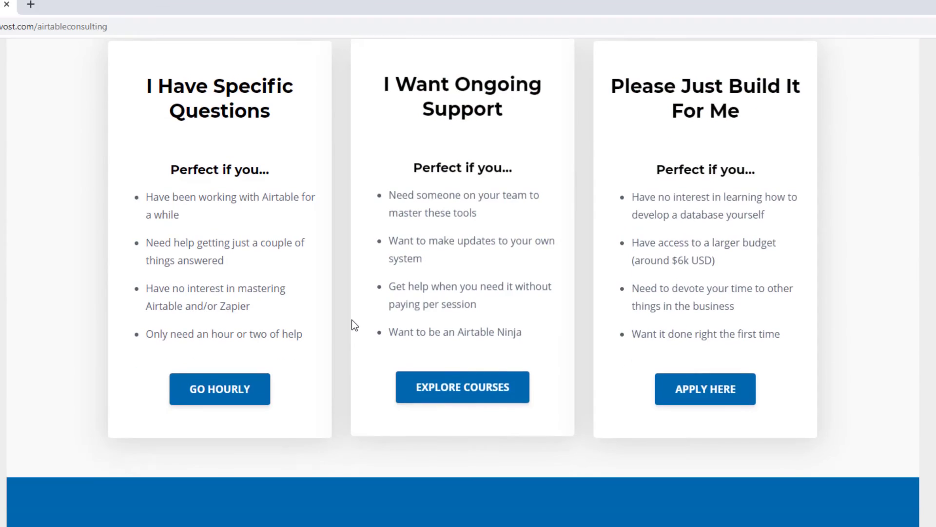